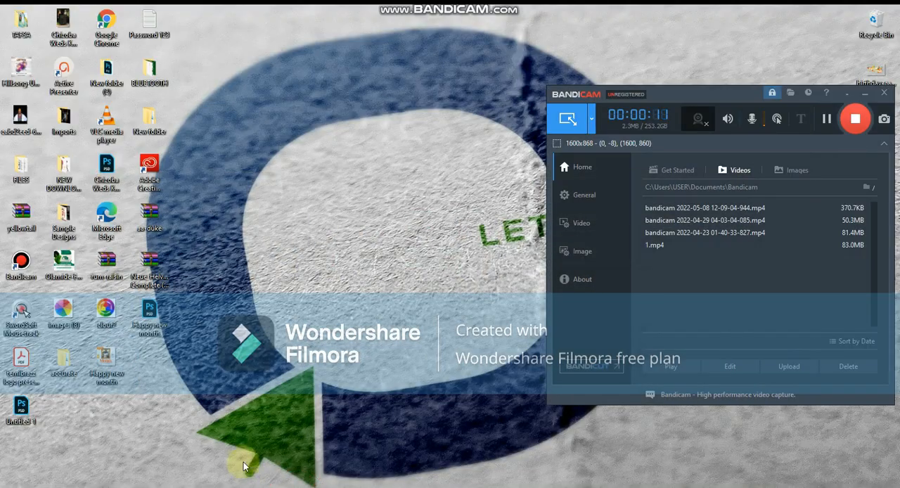
left_click(287, 487)
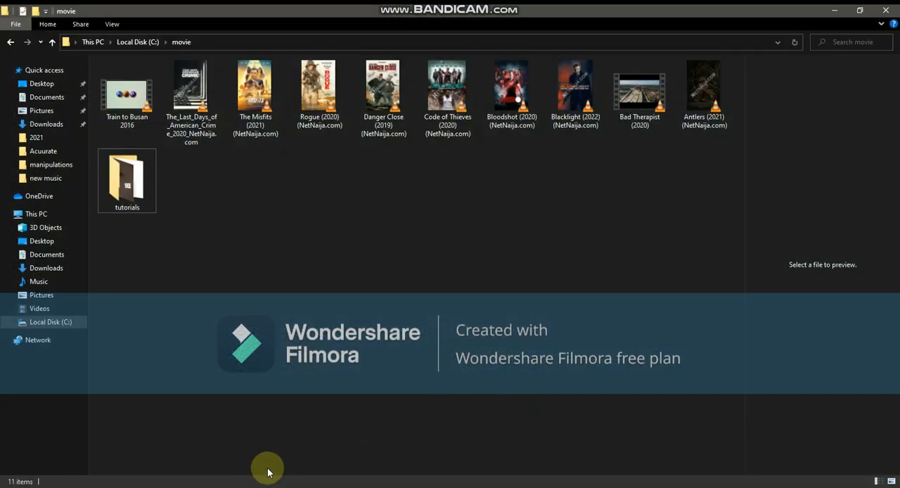
Open File Explorer and go to the folder C:\PORTFOLIO\PHOTOSHOP\2021
left_click(34, 213)
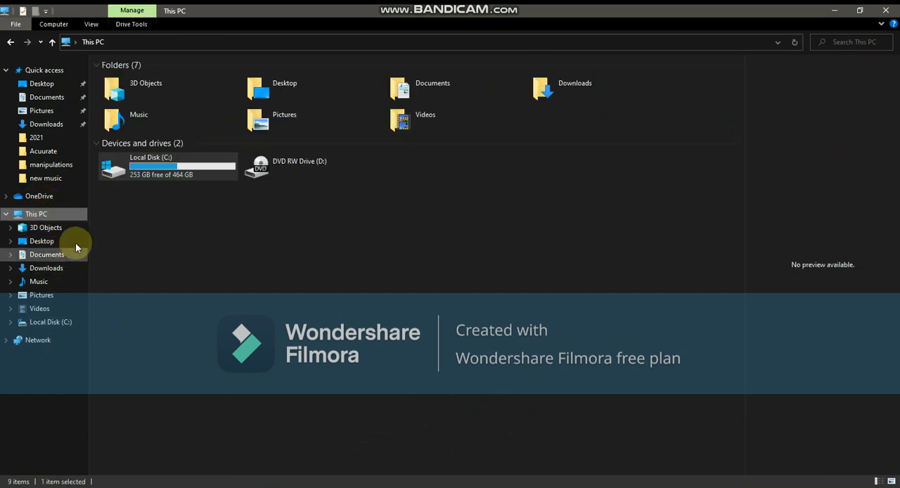
double_click(144, 166)
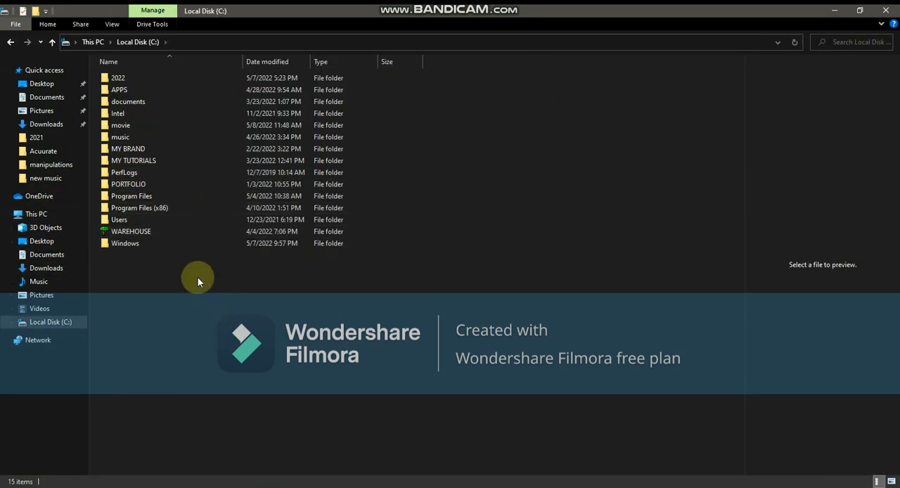
double_click(186, 184)
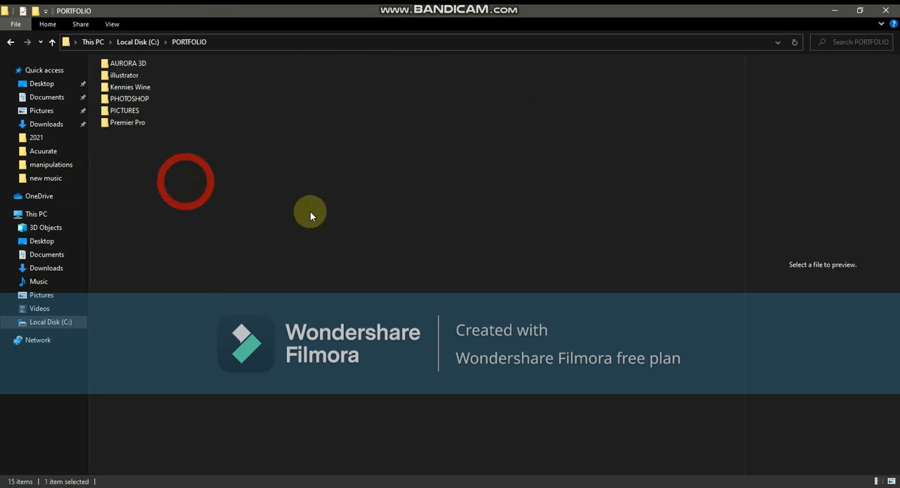
double_click(128, 97)
left_click(123, 85)
double_click(123, 87)
Find the exported flyer image photo splash2 in the 2021 folder and open it in Photos
scroll(404, 341, "down", 2)
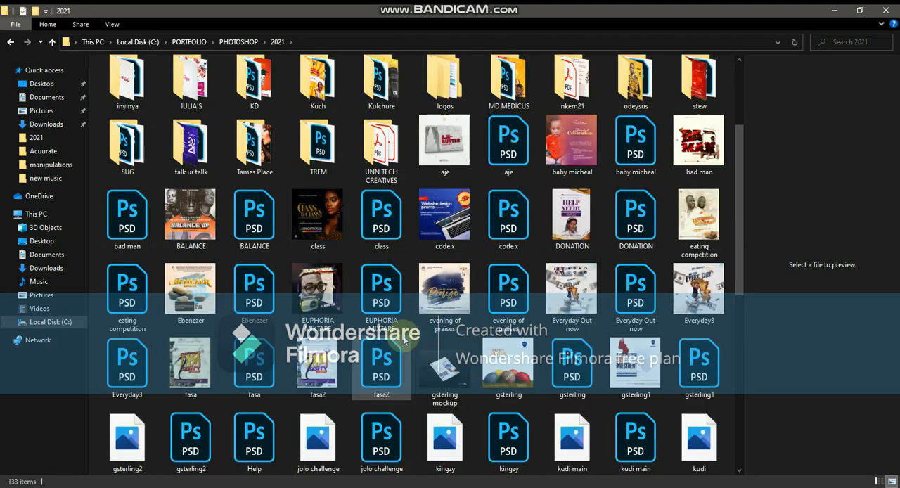
scroll(404, 341, "down", 3)
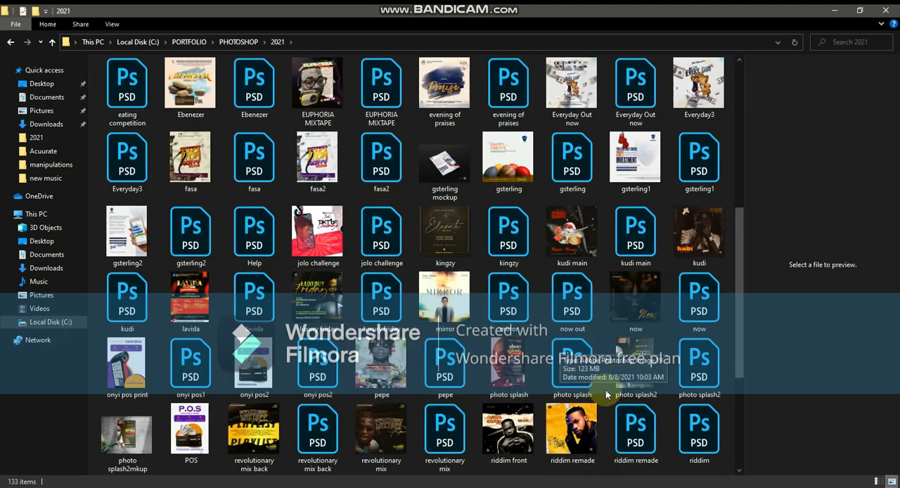
double_click(635, 367)
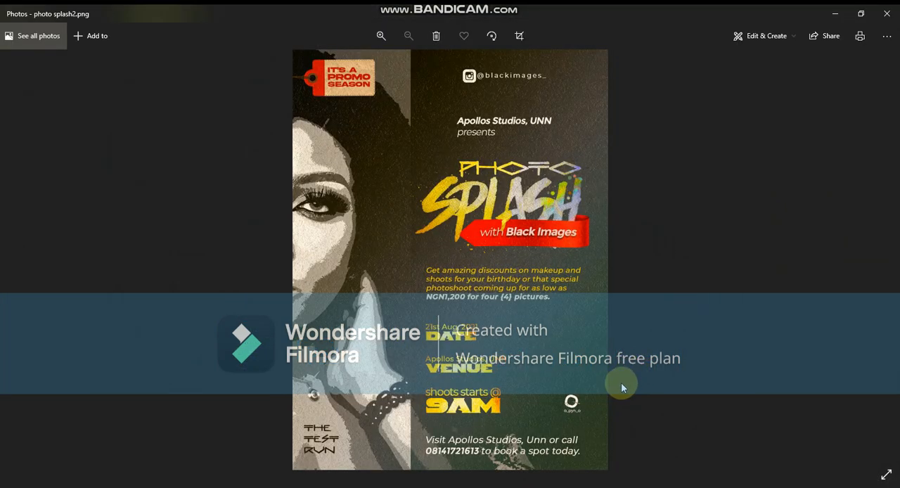
Examine the Photo Splash flyer's portrait, title and event details up close, and close the image
scroll(535, 231, "up", 2)
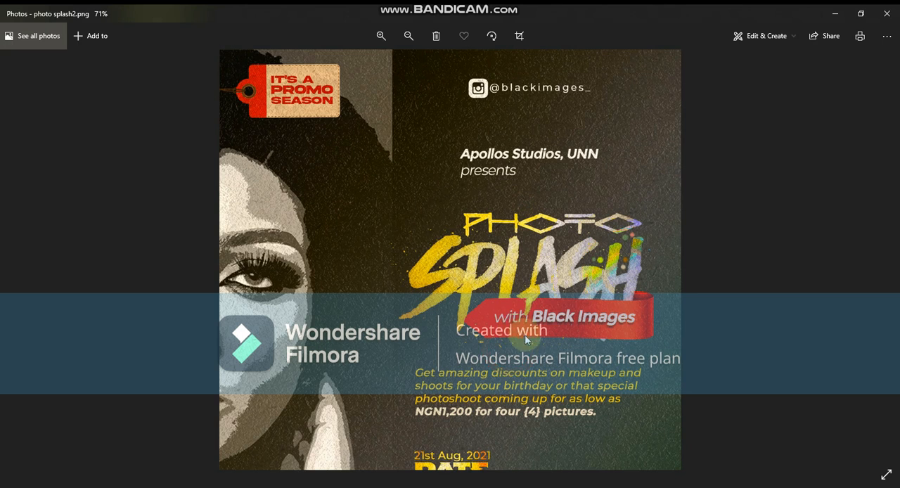
scroll(525, 336, "down", 1)
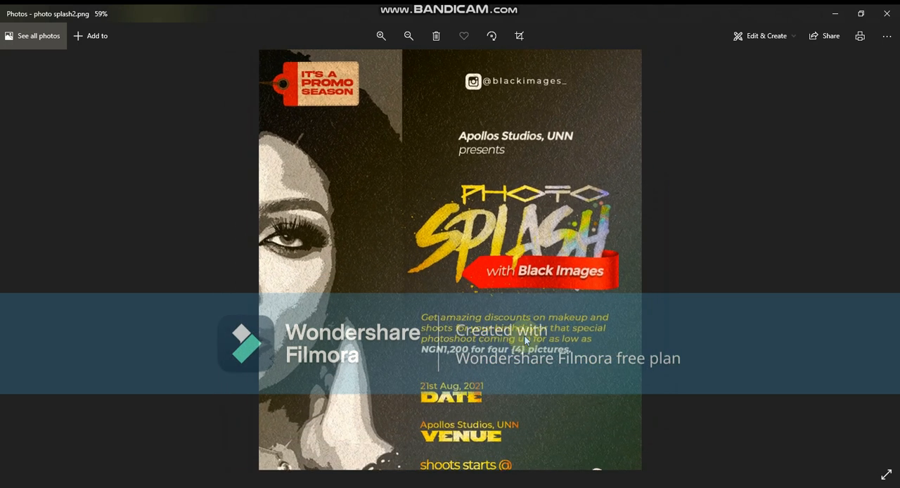
left_click_drag(522, 252, 521, 287)
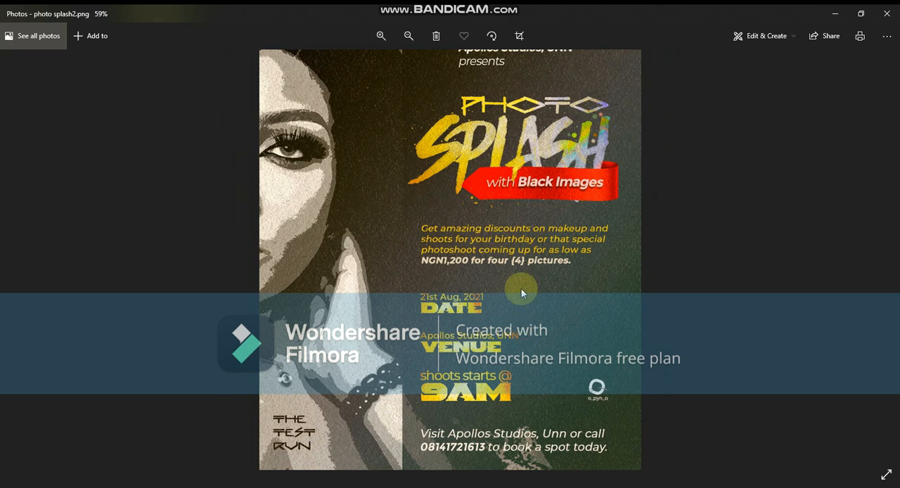
scroll(524, 307, "up", 1)
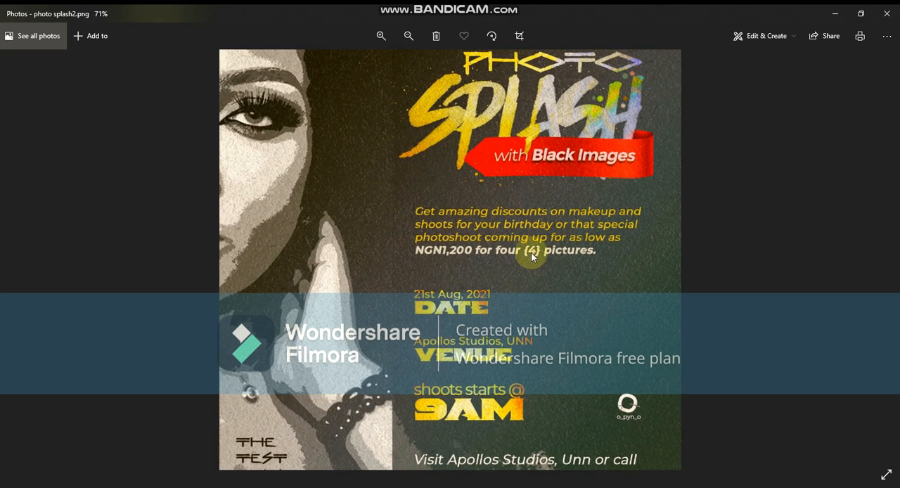
scroll(531, 254, "down", 2)
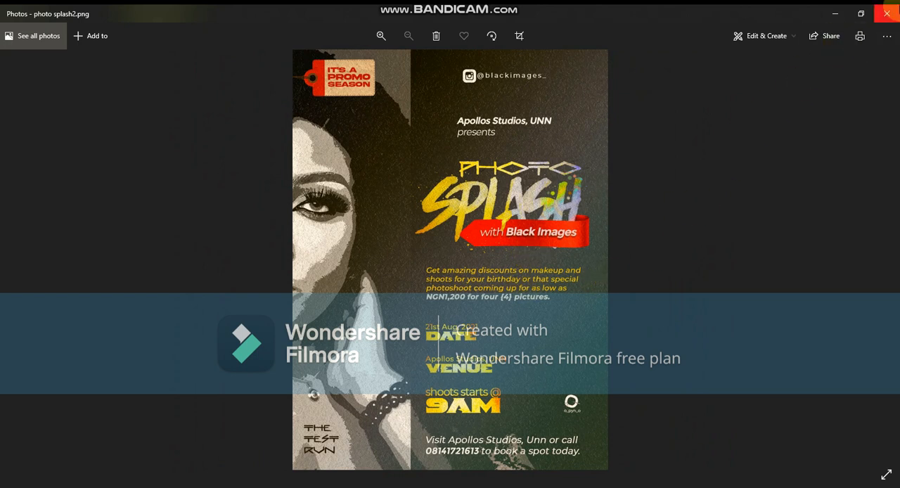
left_click(888, 16)
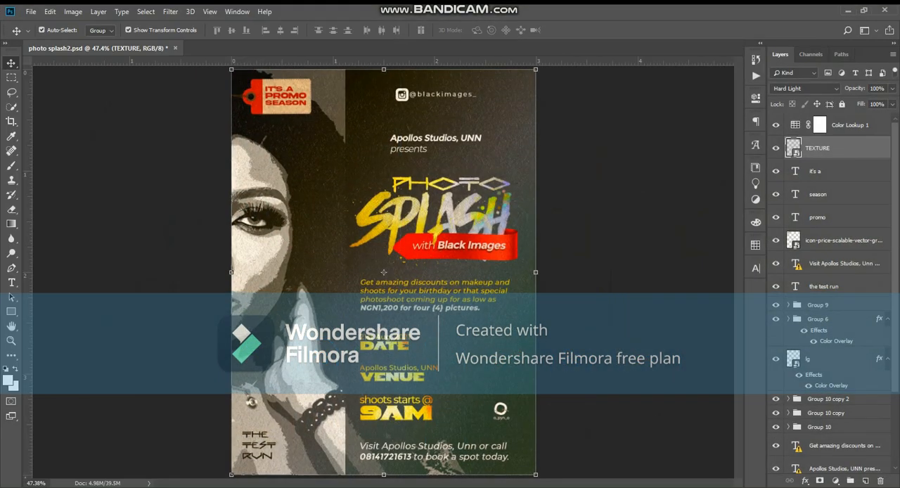
Switch to Photoshop, preview photo splash2.psd in full-screen mode, and return to the standard screen mode
left_click(576, 242)
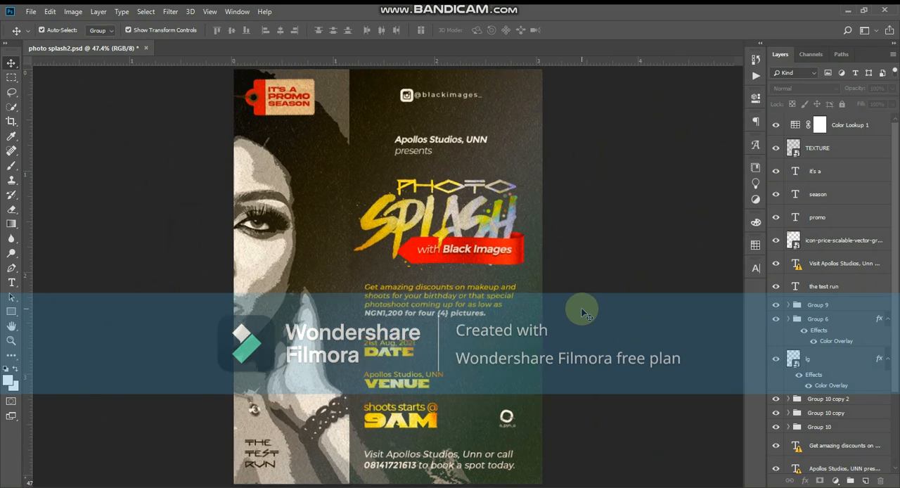
key("f")
key("f")
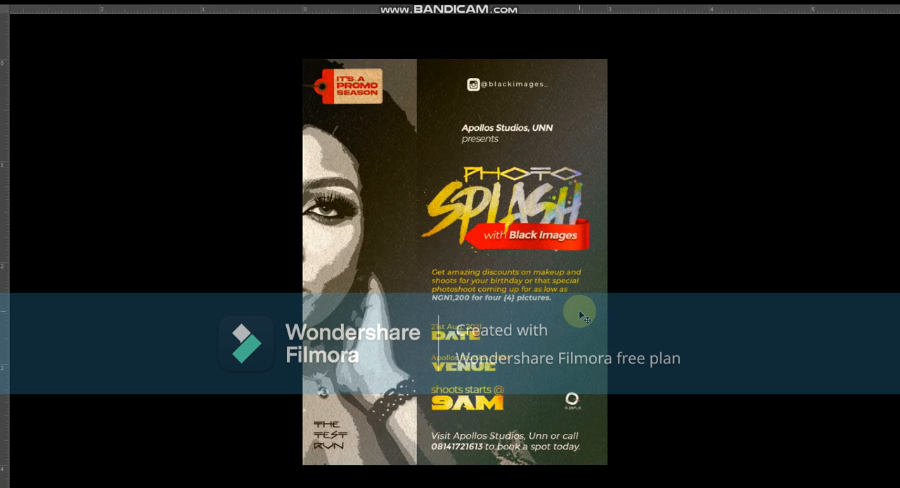
key("f")
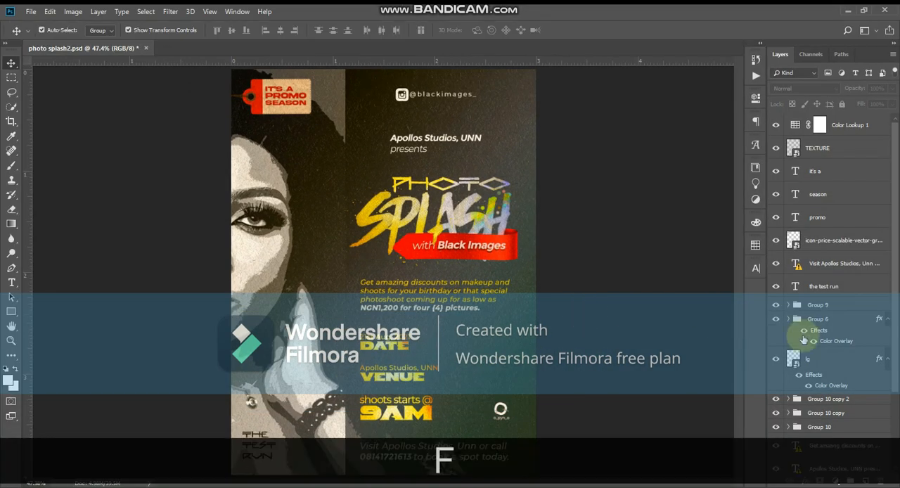
Hide every layer and group from Color Fill 1 at the bottom of the stack up to the "Visit Apollos Studios" text layer
scroll(804, 337, "down", 3)
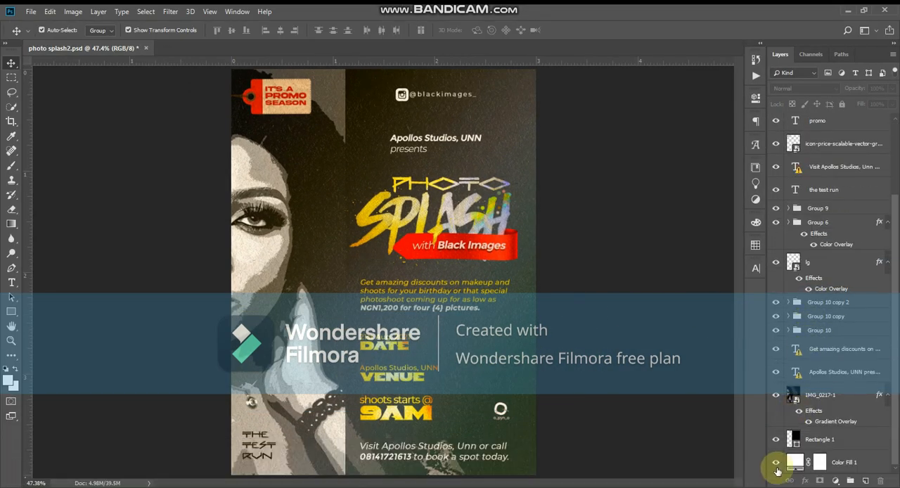
left_click_drag(776, 462, 776, 310)
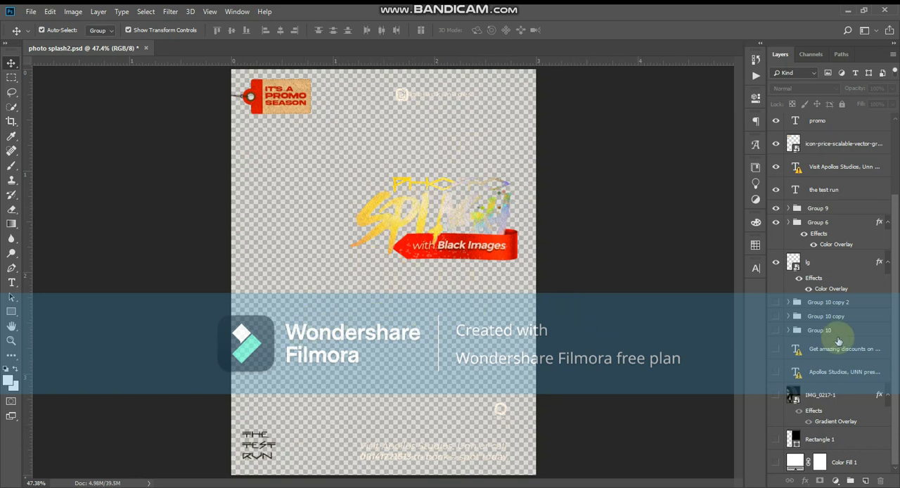
left_click(775, 262)
left_click(775, 223)
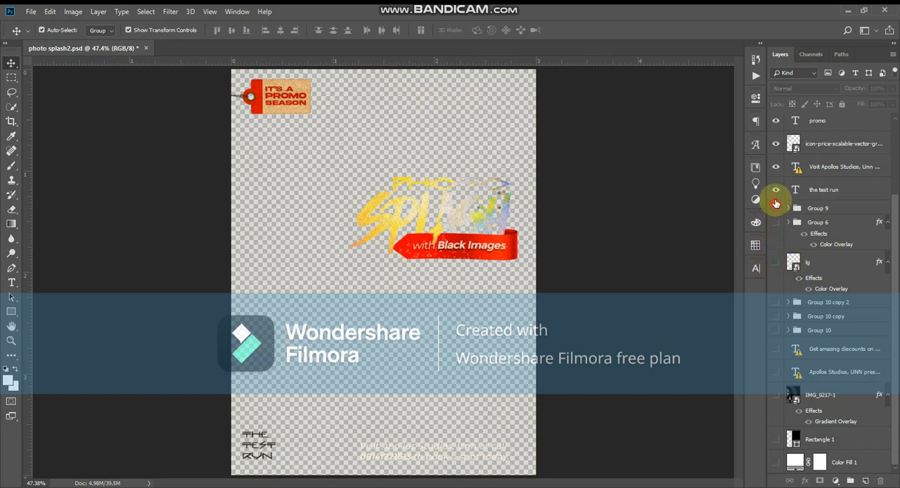
left_click(775, 208)
left_click(775, 189)
left_click(774, 167)
Hide the remaining layers: the price tag icon, "promo", "season", "it's a", TEXTURE and Color Lookup 1
scroll(774, 167, "up", 1)
scroll(774, 166, "up", 1)
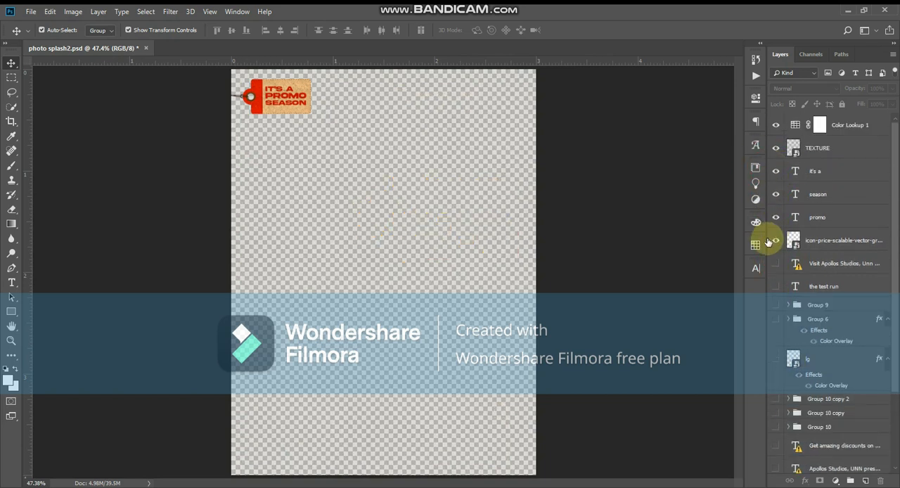
left_click(774, 240)
left_click(775, 218)
left_click(775, 195)
left_click(775, 171)
left_click(775, 148)
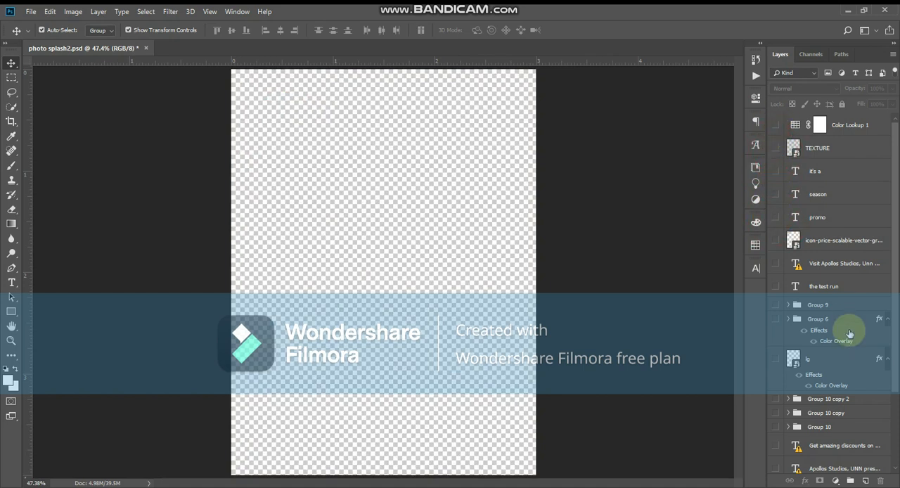
Show the Color Fill 1 background layer and check its fill colour without changing it
scroll(852, 320, "down", 3)
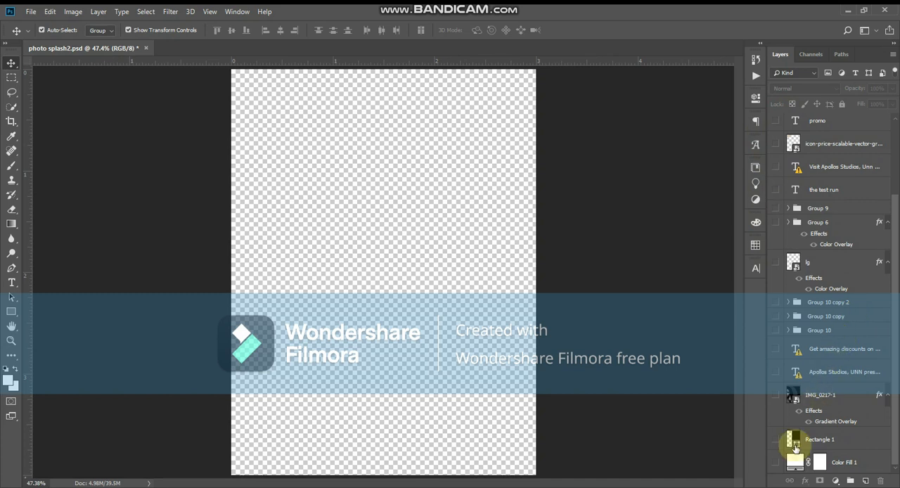
left_click(776, 462)
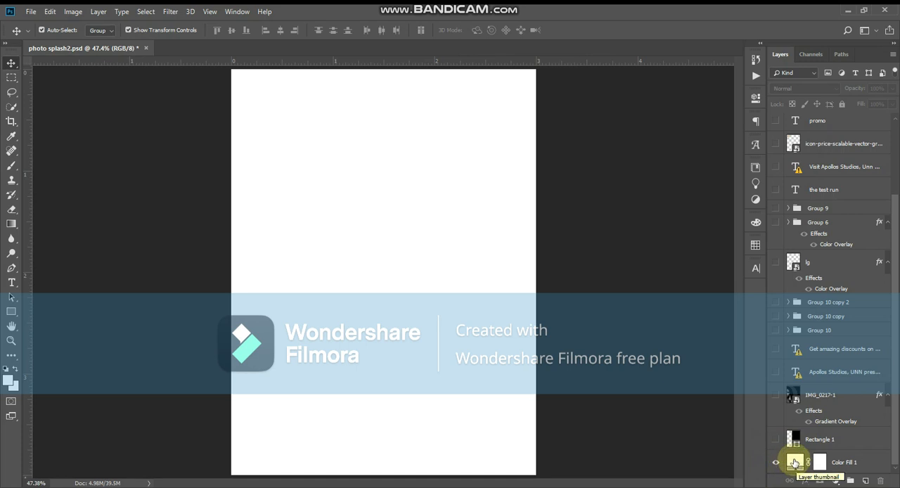
double_click(793, 462)
key("Escape")
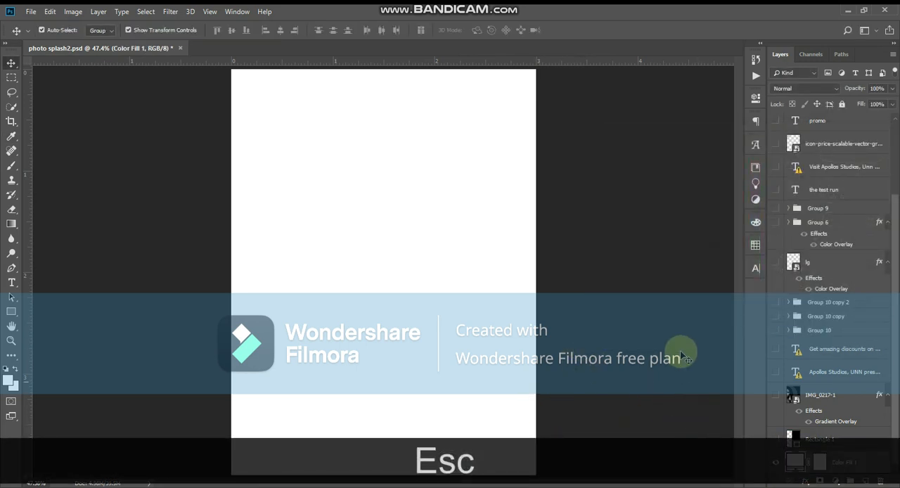
Show and select the Rectangle 1 layer, activate the Rectangle tool, and keep the shape's fill colour at 000000
left_click(773, 440)
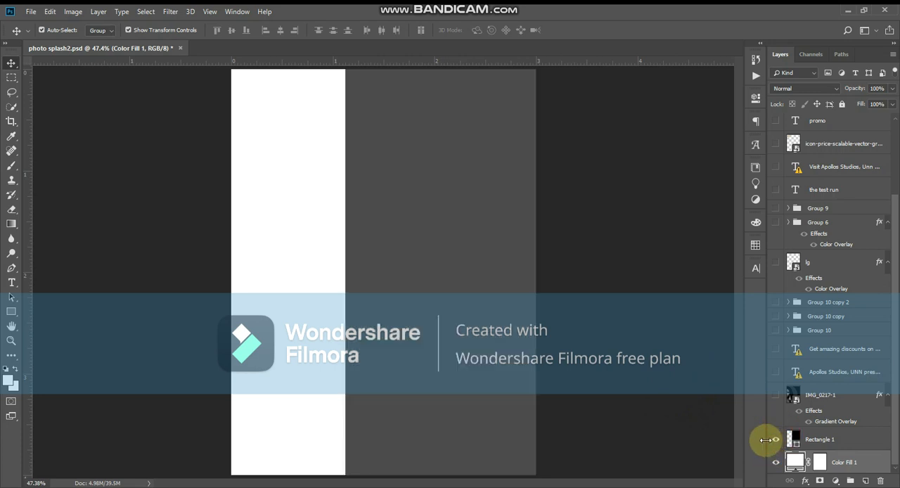
left_click(478, 352)
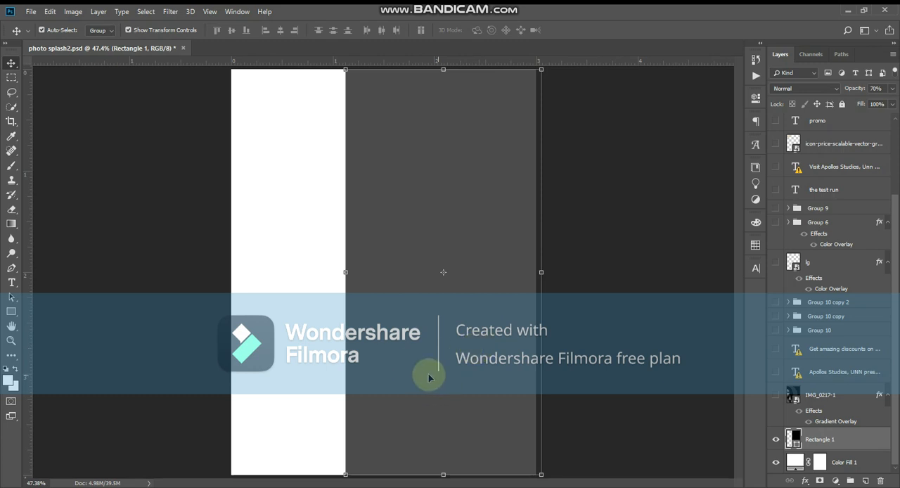
key("u")
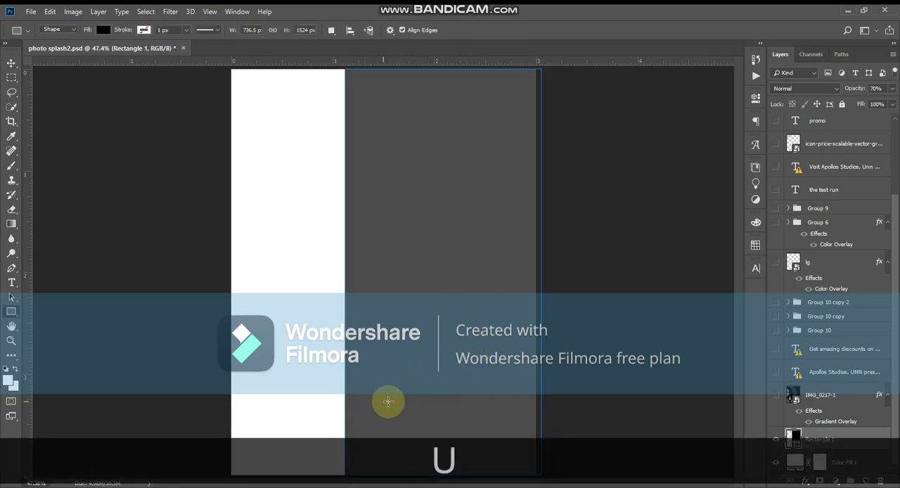
left_click(12, 312)
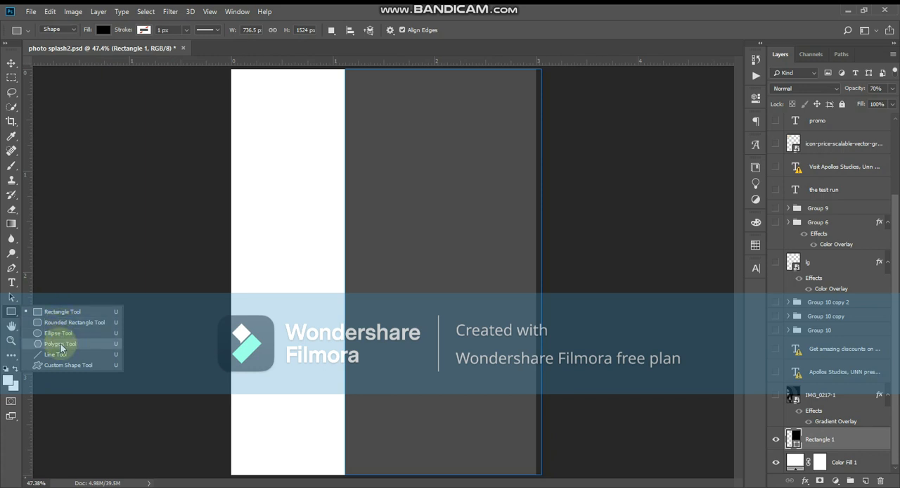
left_click(12, 314)
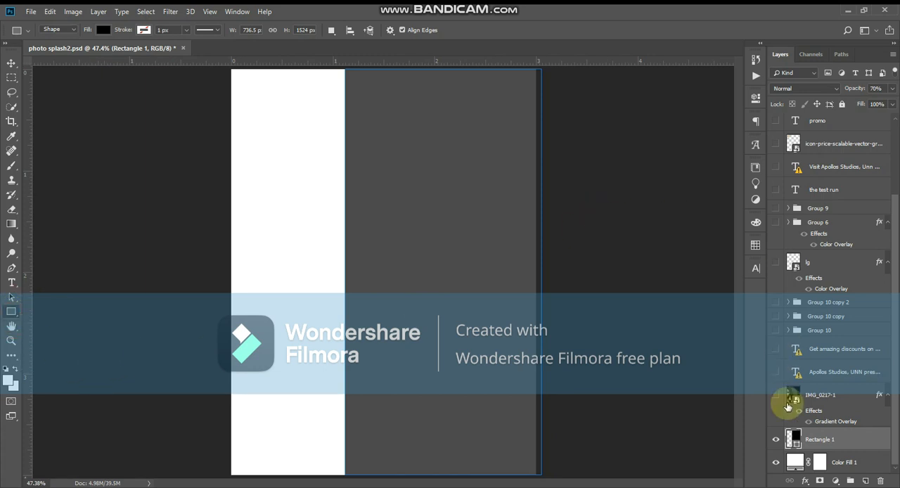
double_click(794, 437)
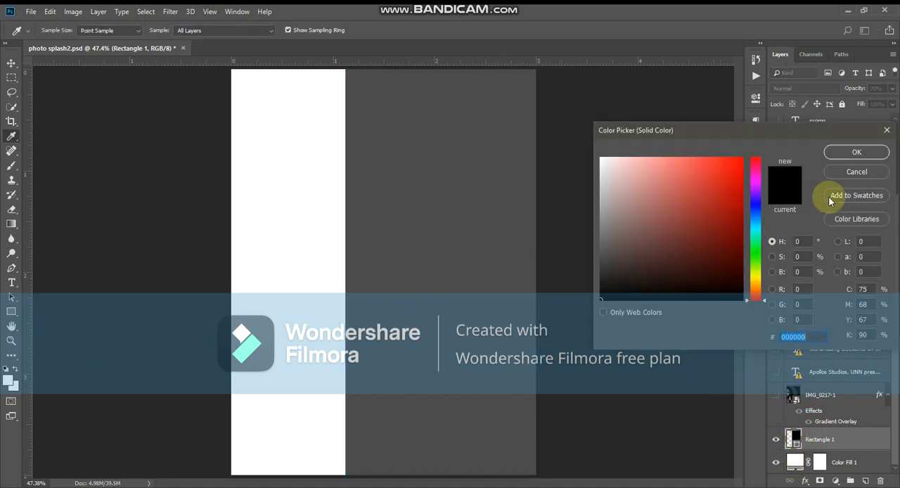
left_click(836, 152)
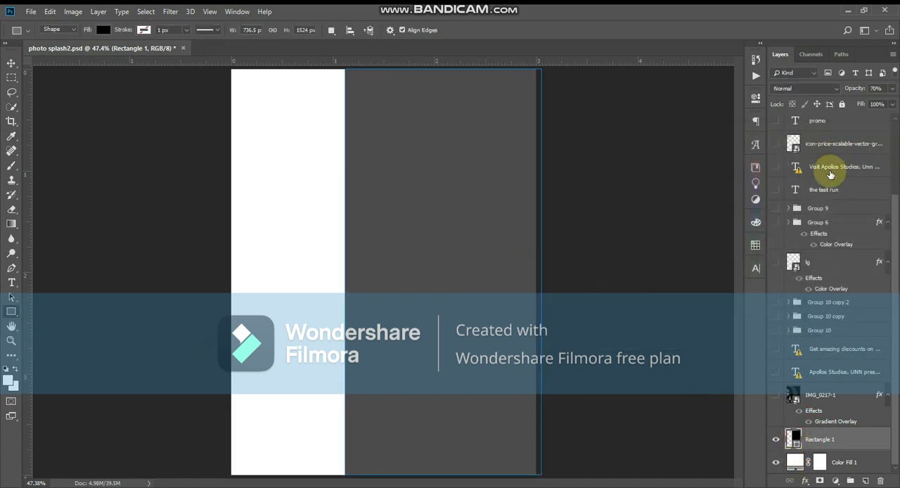
Show the IMG_0217-1 portrait layer and deselect the rectangle using the Move tool
scroll(828, 285, "up", 1)
scroll(819, 288, "down", 1)
left_click(776, 395)
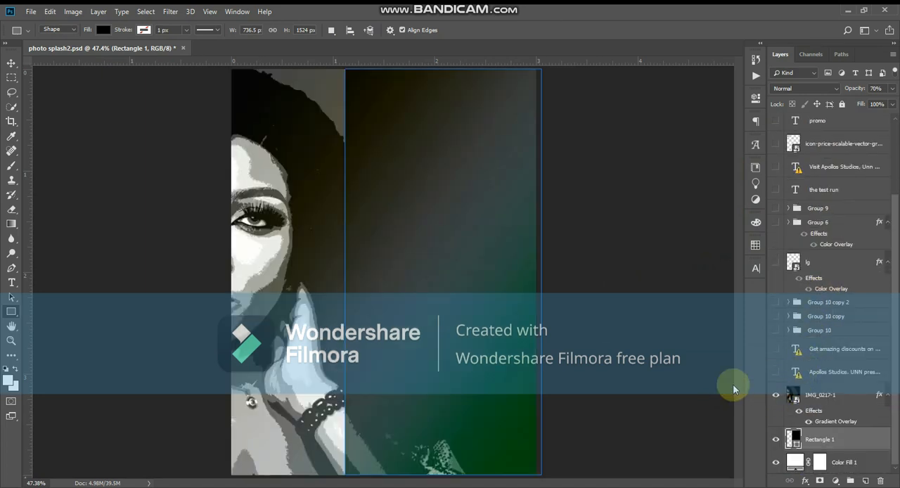
key("v")
left_click(579, 301)
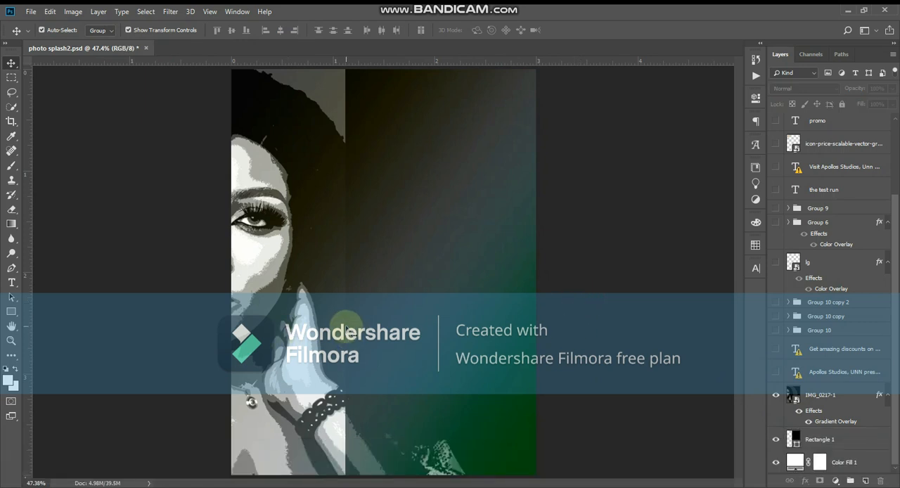
Switch to File Explorer and open the flyer image photo splash from the 2021 folder
left_click(294, 487)
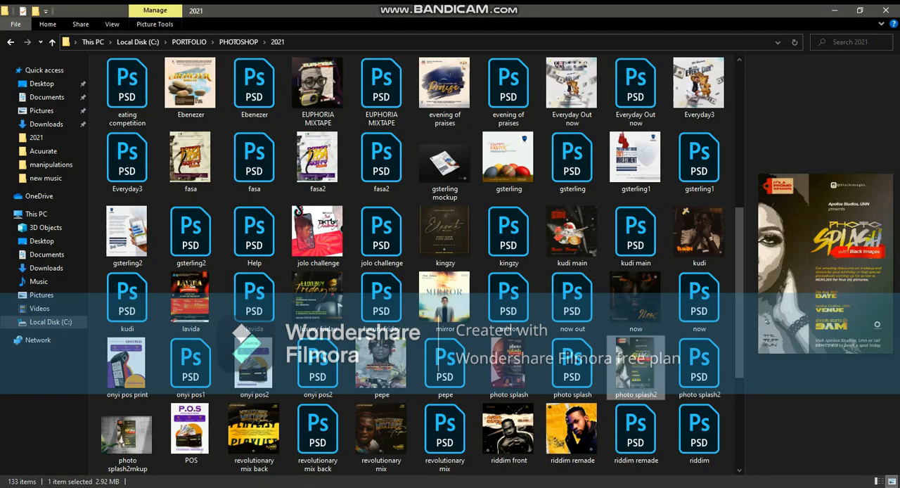
double_click(522, 360)
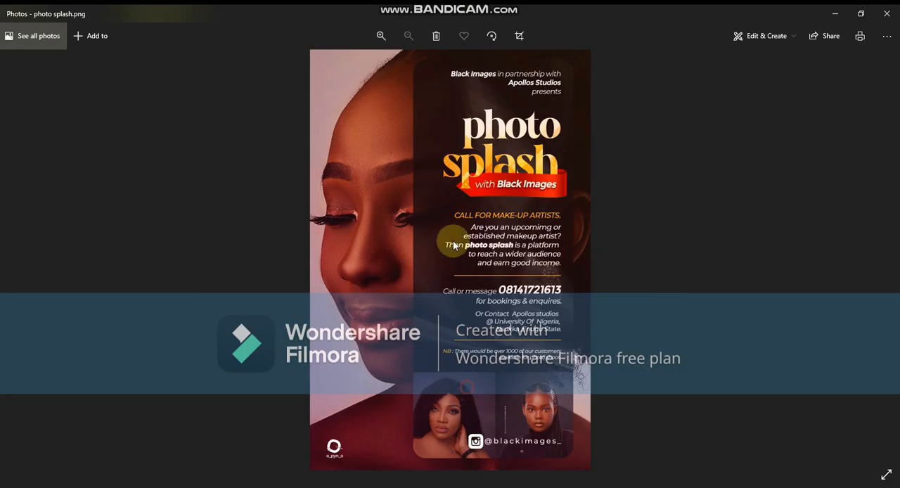
Examine the two portrait photos at the bottom of the photo splash image, close it, and switch back to Photoshop
scroll(468, 333, "up", 1)
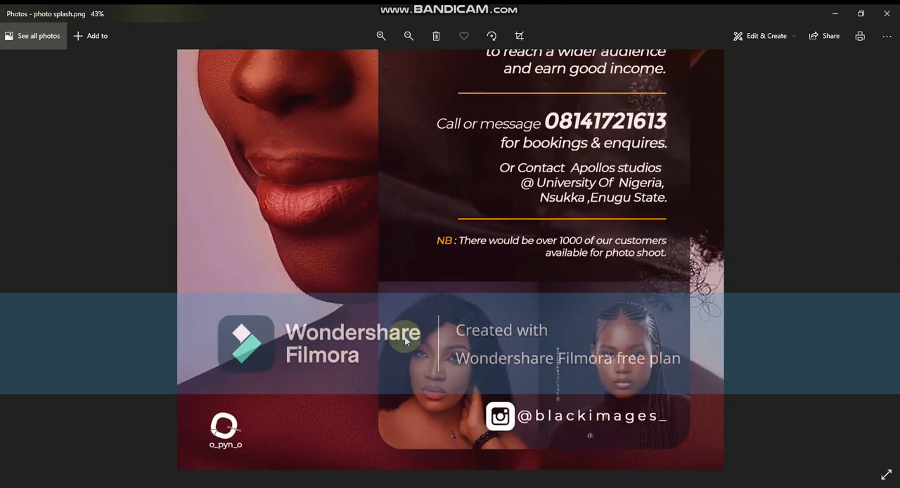
scroll(452, 371, "up", 1)
left_click_drag(452, 371, 433, 245)
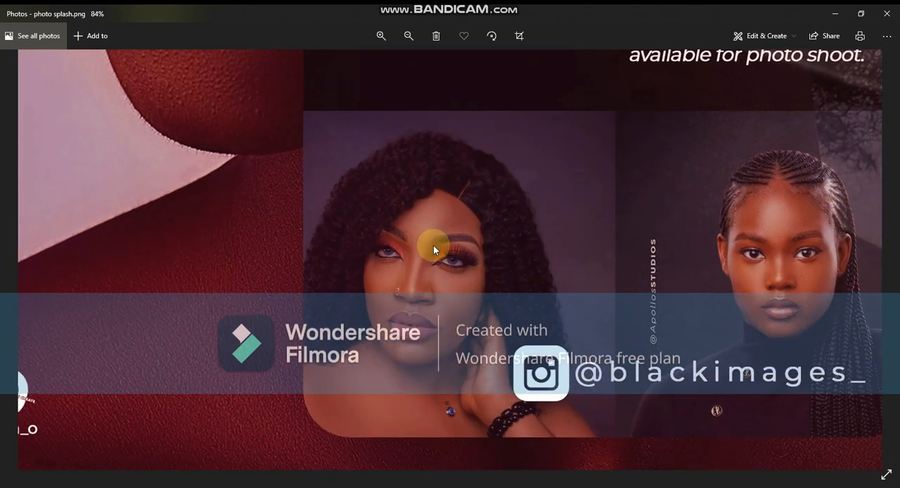
scroll(432, 248, "down", 2)
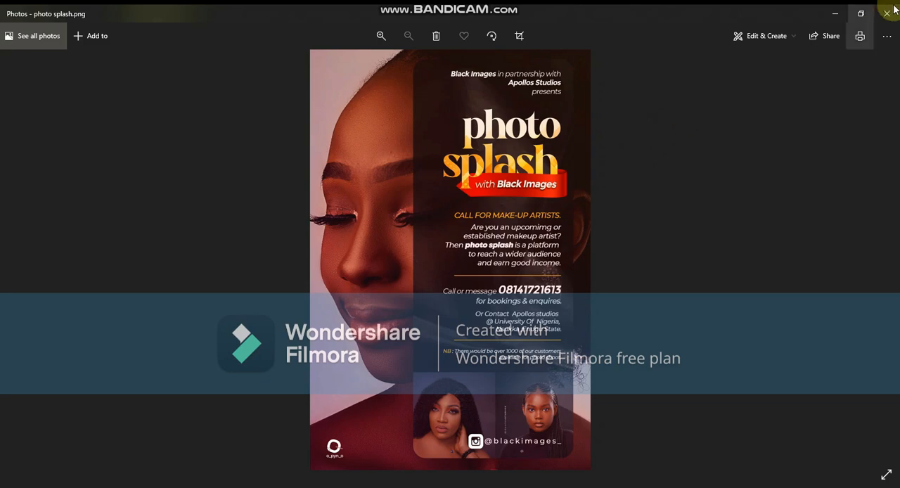
left_click(886, 14)
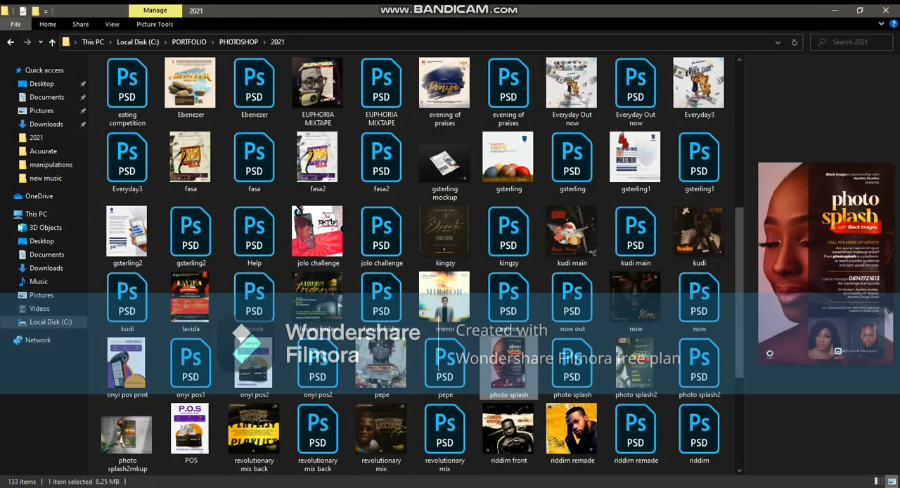
left_click(348, 484)
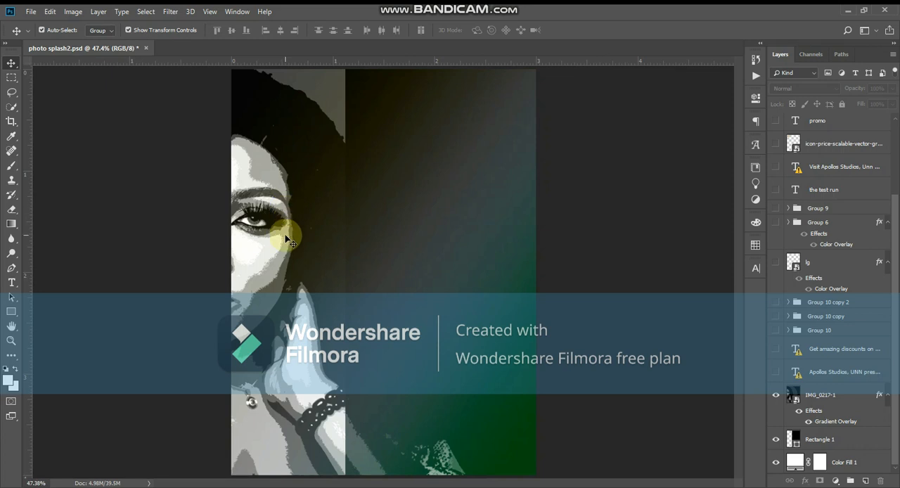
Open the contents of the IMG_0217-1 smart object and preview the artistic Cutout filter from the Filter Gallery
left_click(808, 398)
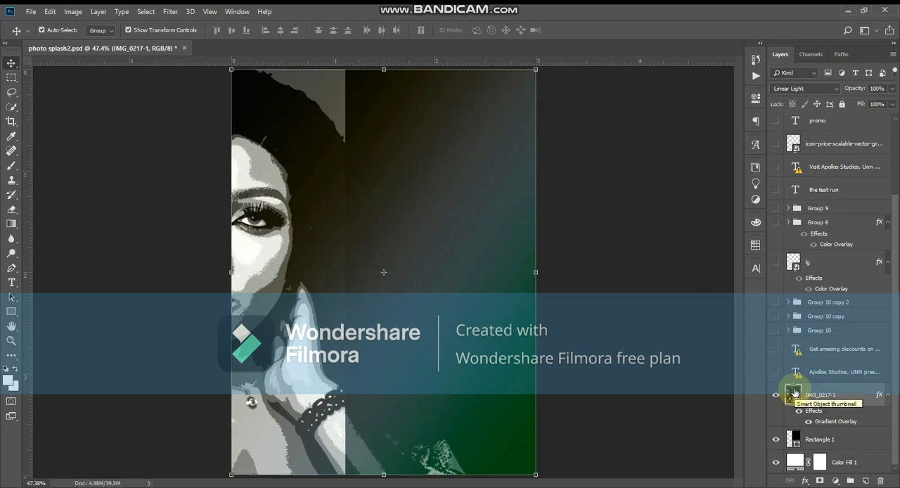
double_click(794, 391)
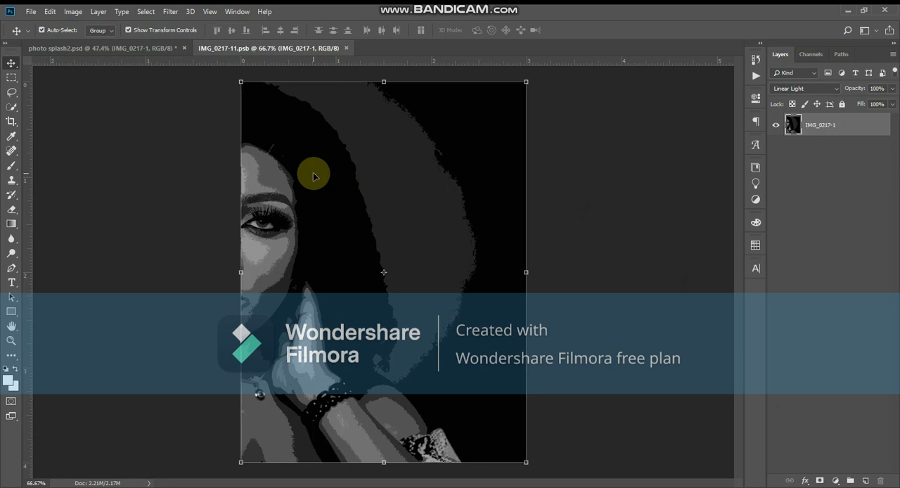
left_click(170, 11)
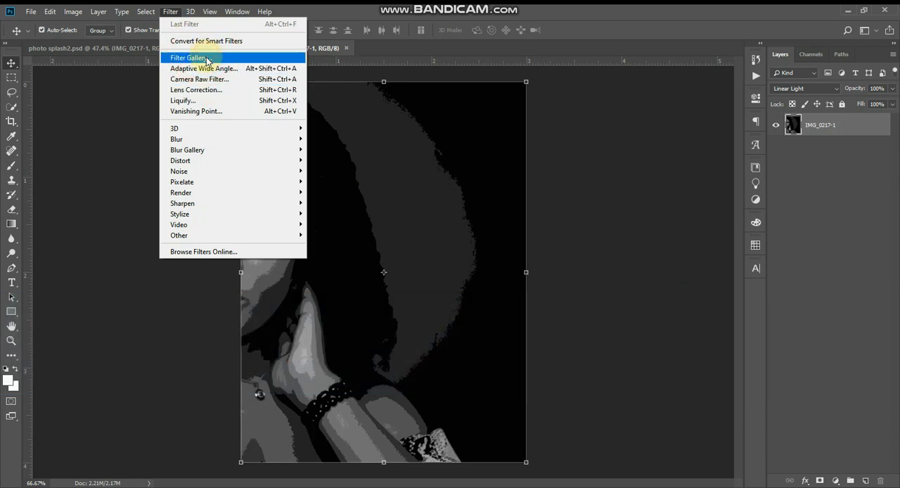
left_click(201, 57)
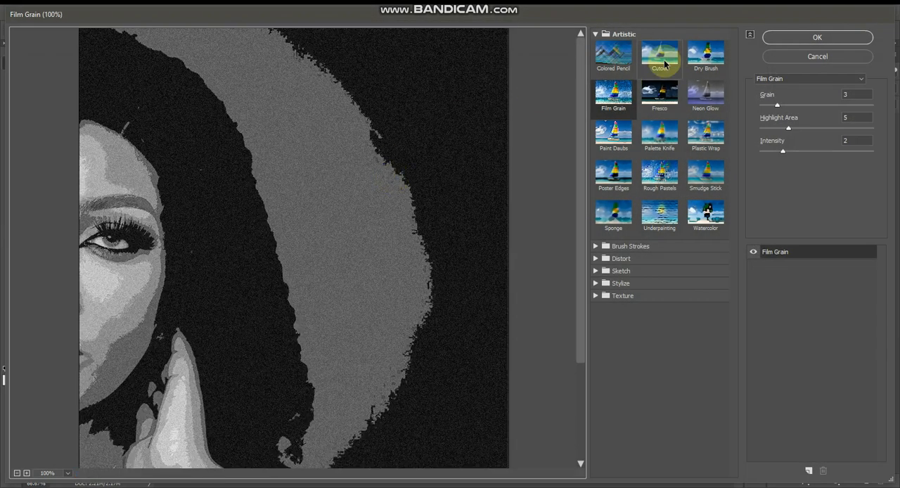
left_click(663, 63)
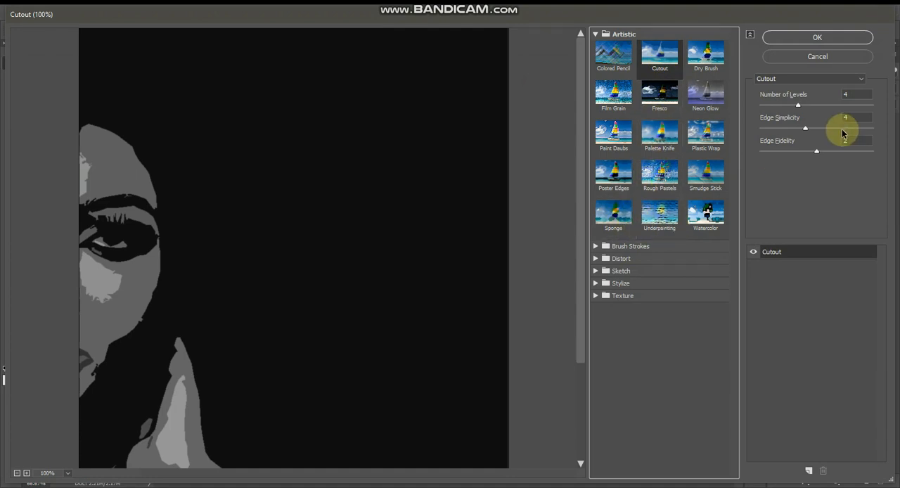
Try Cutout with 5 levels, edge simplicity 7 and edge fidelity 2, cancel the filter, and close the smart object
left_click(821, 105)
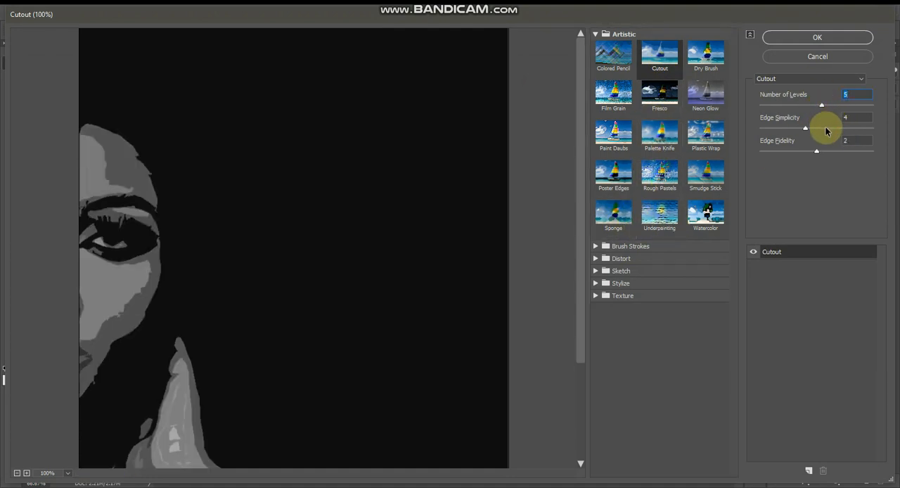
left_click(837, 128)
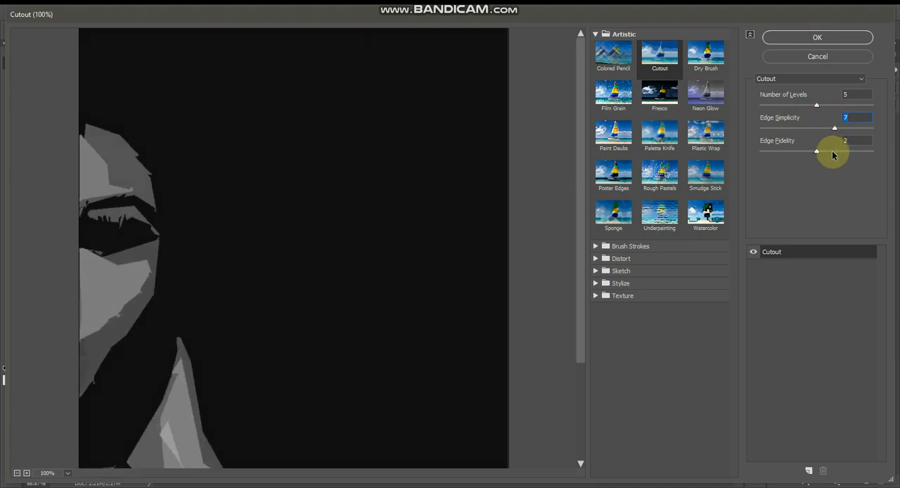
left_click_drag(817, 151, 852, 153)
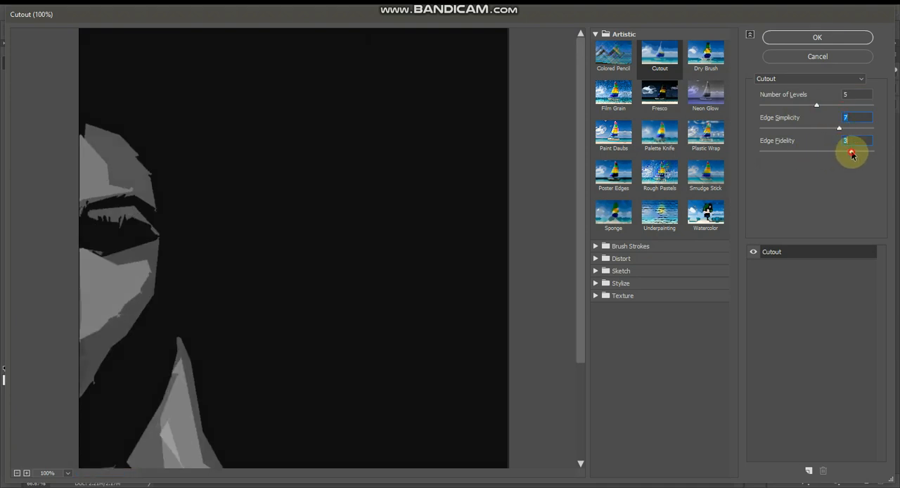
left_click(804, 151)
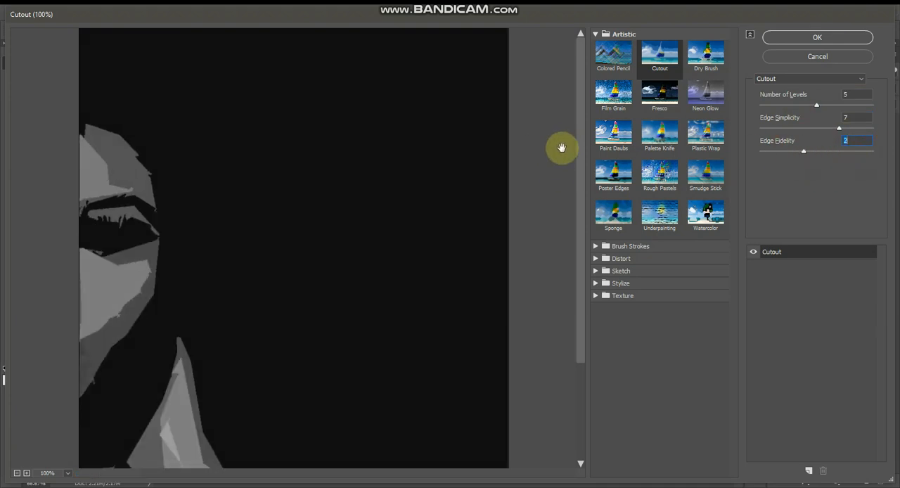
key("Escape")
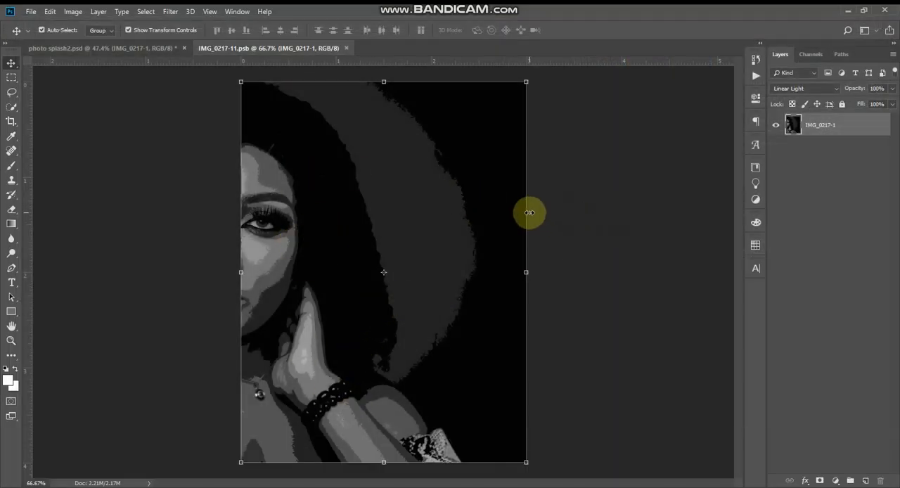
key("ctrl+w")
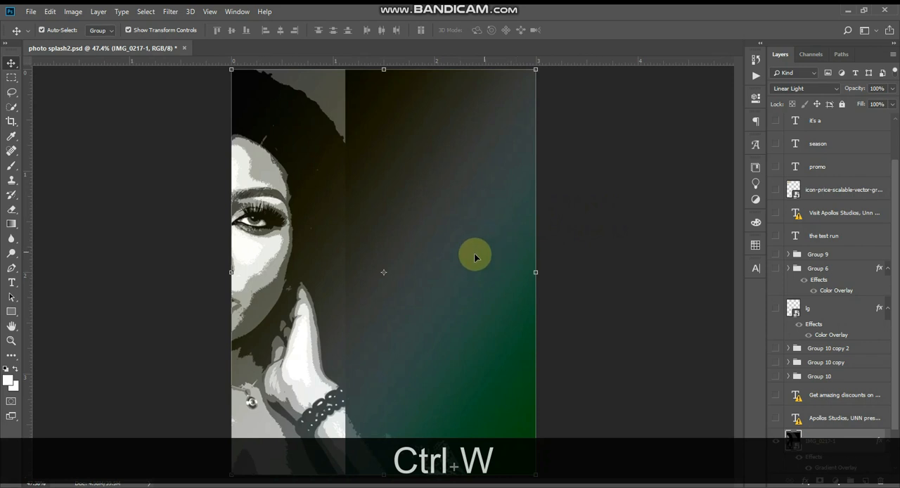
Show the layers from the Apollos Studios presenter text up through Group 9, and deselect the portrait layer
scroll(853, 336, "down", 2)
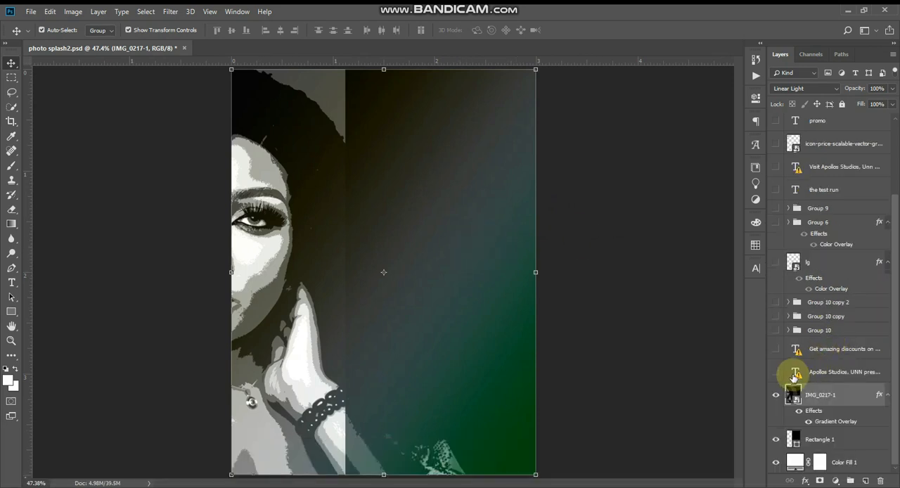
left_click_drag(776, 373, 774, 244)
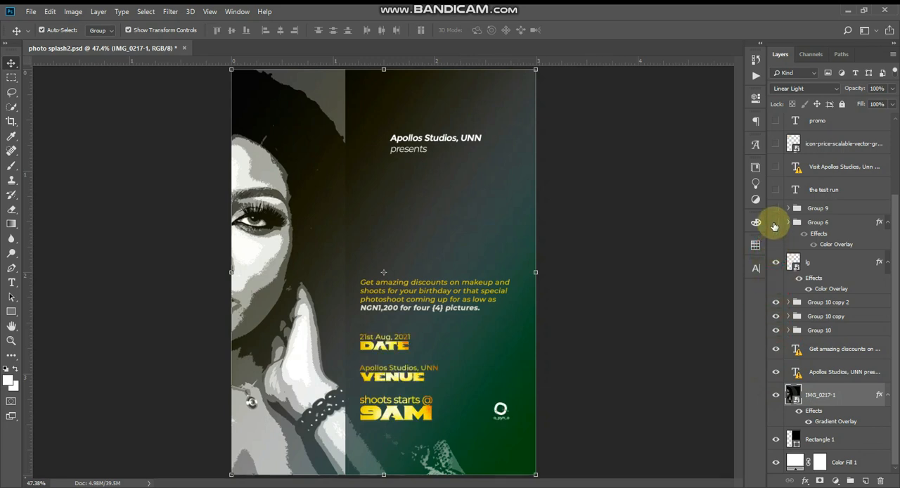
left_click(775, 222)
left_click(775, 208)
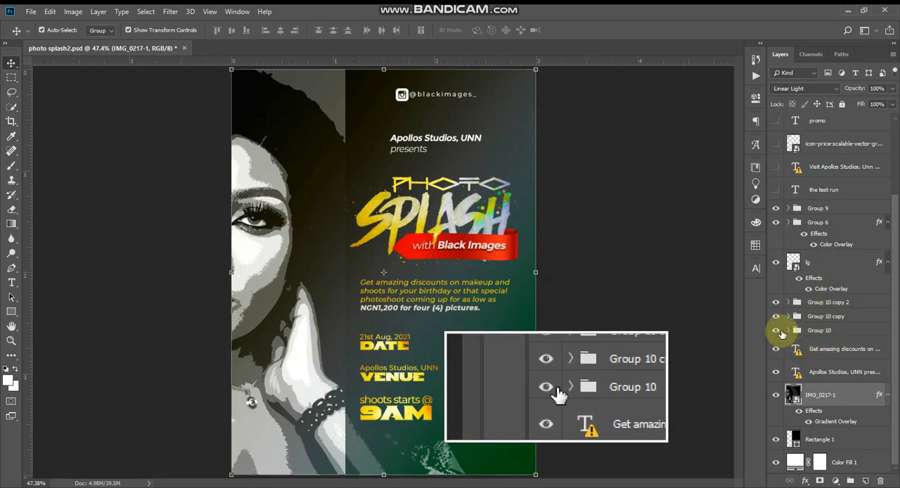
left_click(620, 324)
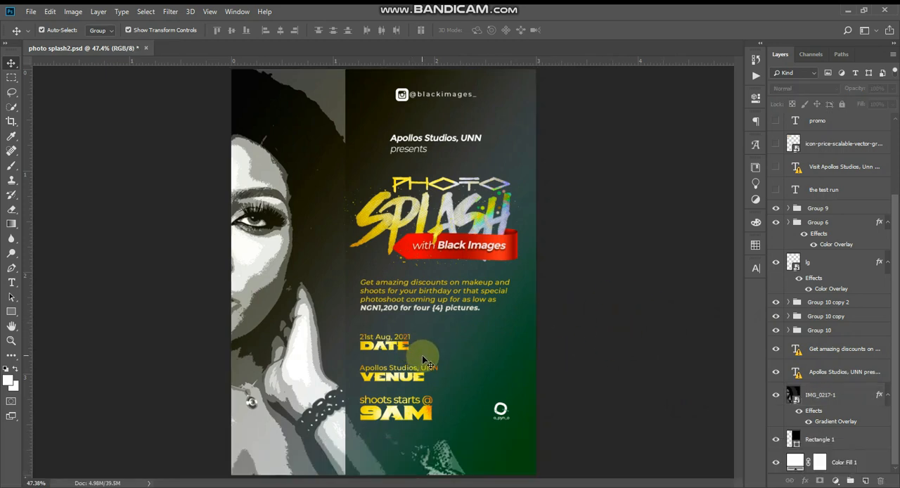
Select the DATE group on the flyer and toggle its visibility off and on to identify it
left_click(403, 345)
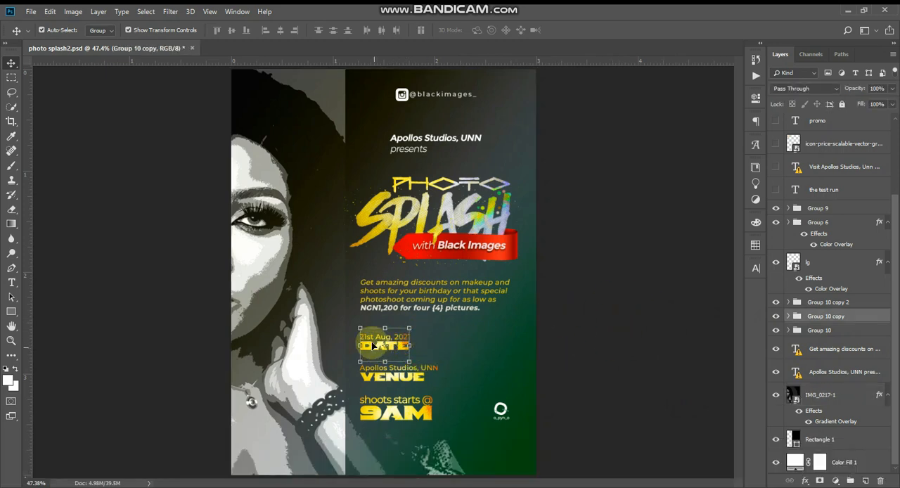
left_click(777, 315)
left_click(776, 315)
left_click(609, 376)
Check the VENUE group by hiding and showing it, and select the 9AM group and the discounts paragraph
left_click(415, 378)
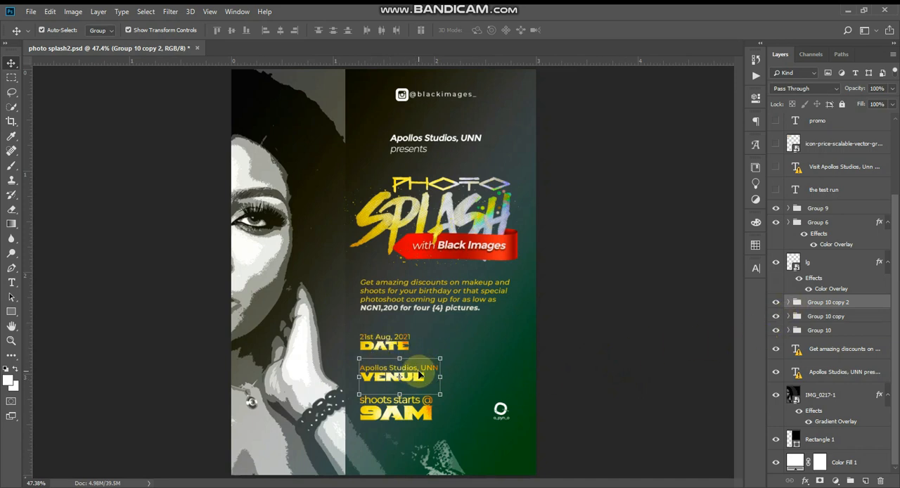
key("l")
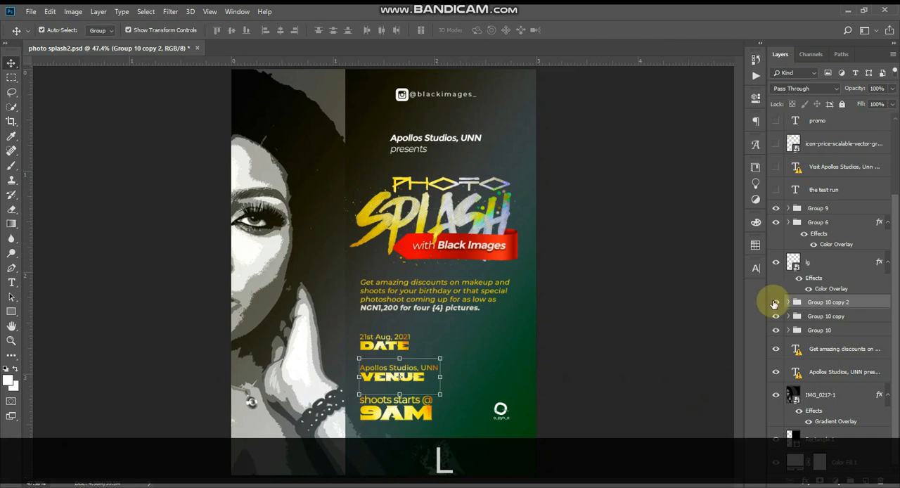
left_click(775, 304)
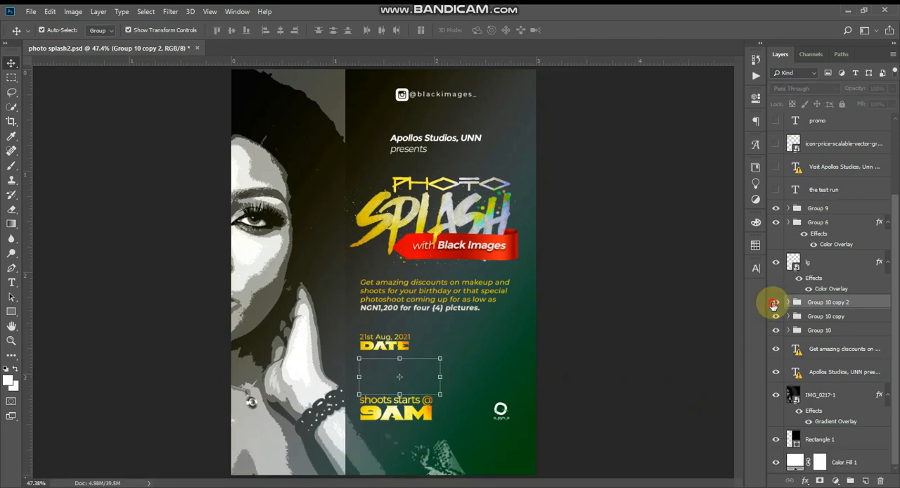
left_click(774, 303)
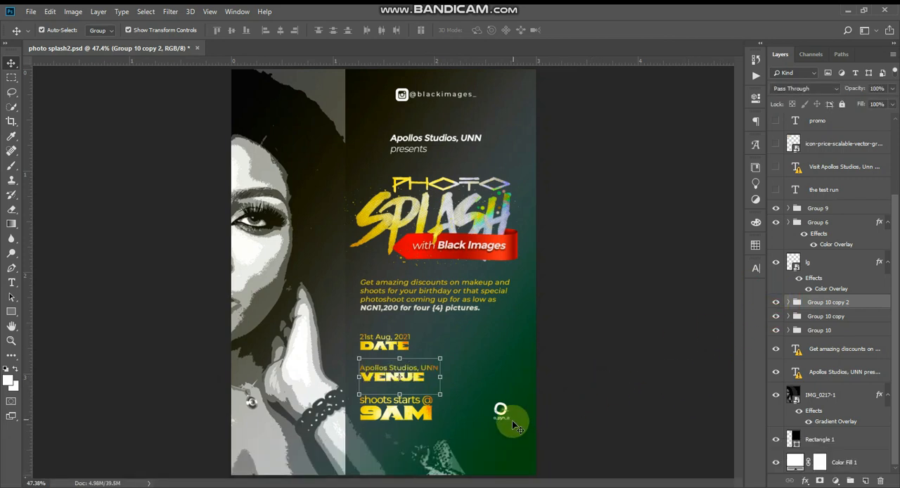
left_click(392, 409)
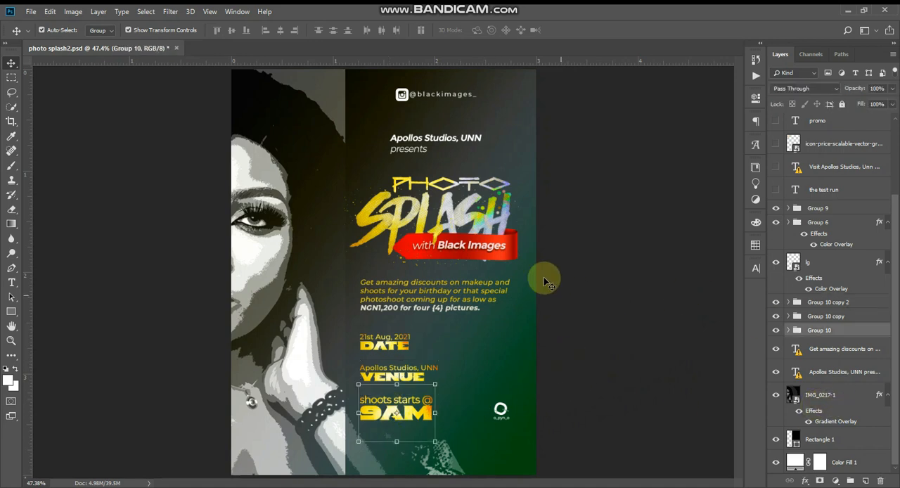
left_click(469, 285)
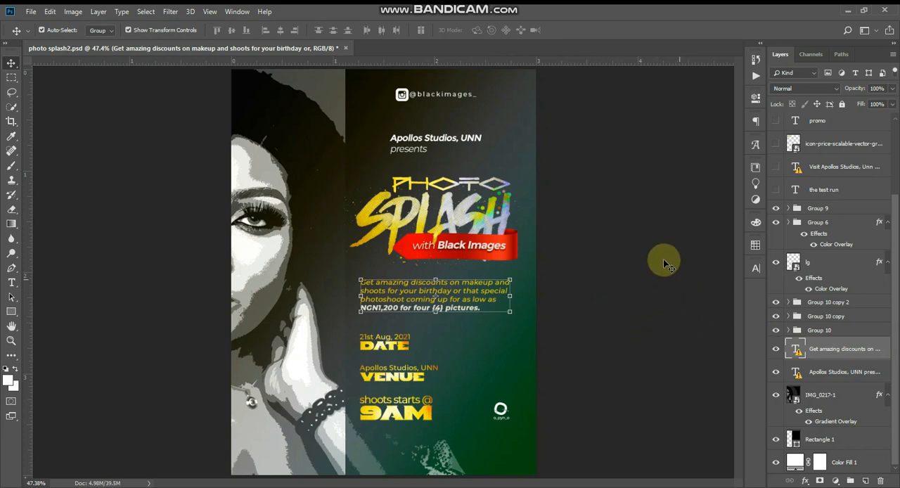
Select the Photo Splash title group, Group 9, and ungroup it
left_click(477, 220)
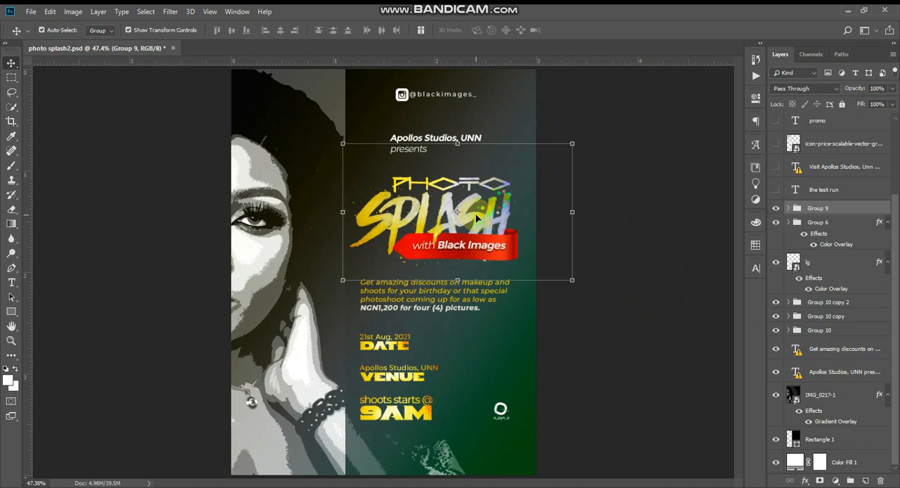
left_click(787, 208)
left_click(787, 209)
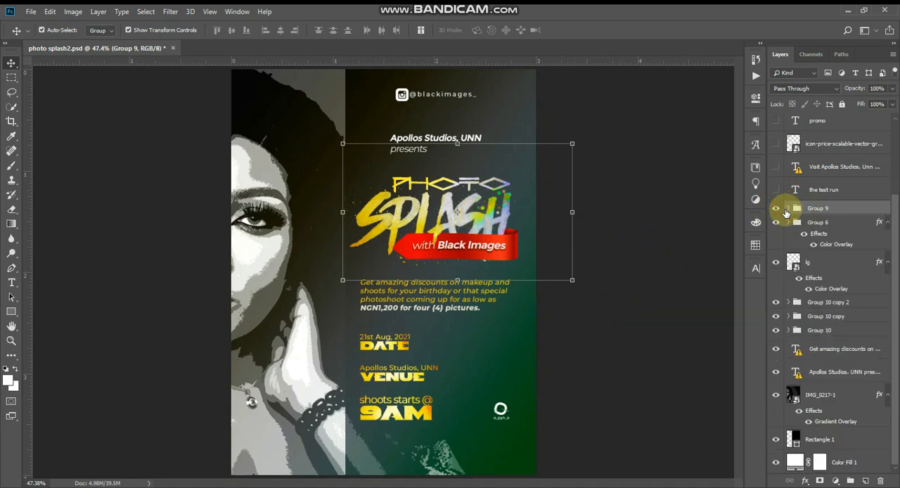
key("ctrl+shift")
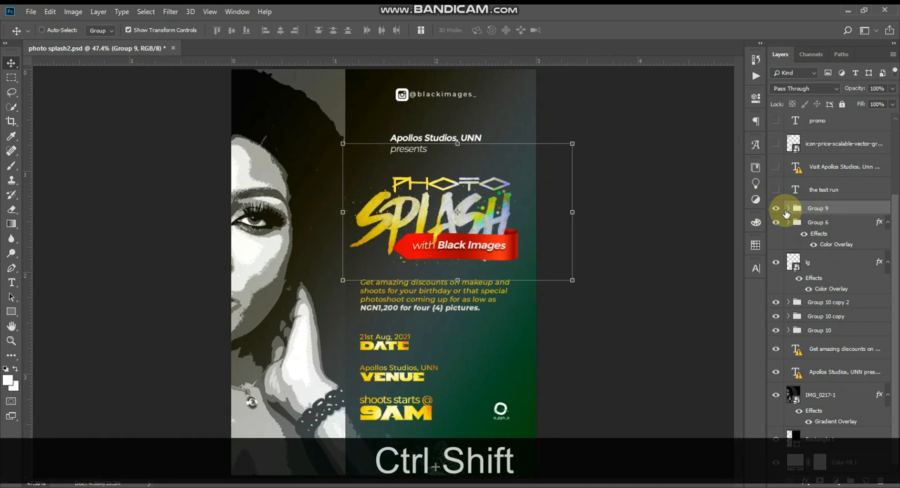
key("ctrl+shift+g")
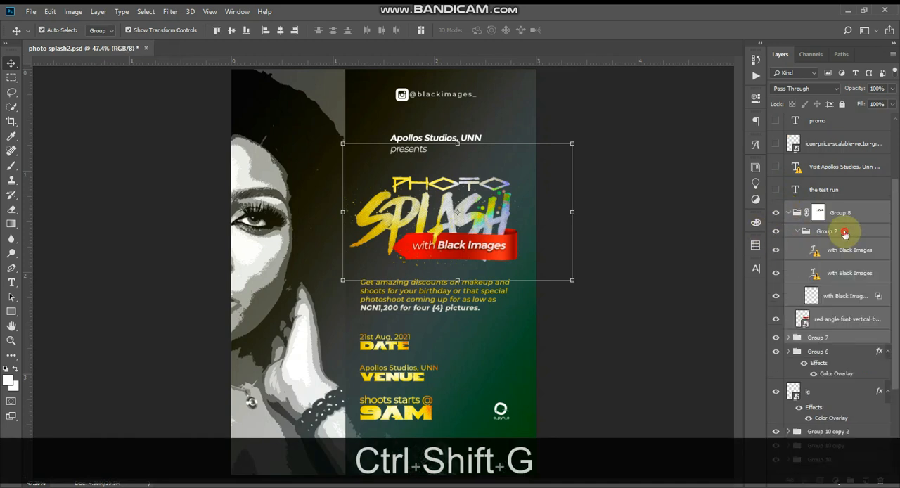
Ungroup Group 2 and Group 8, which hold the "with Black Images" text and red banner, and deselect the layers
left_click(839, 235)
key("ctrl+shift")
key("ctrl+shift+g")
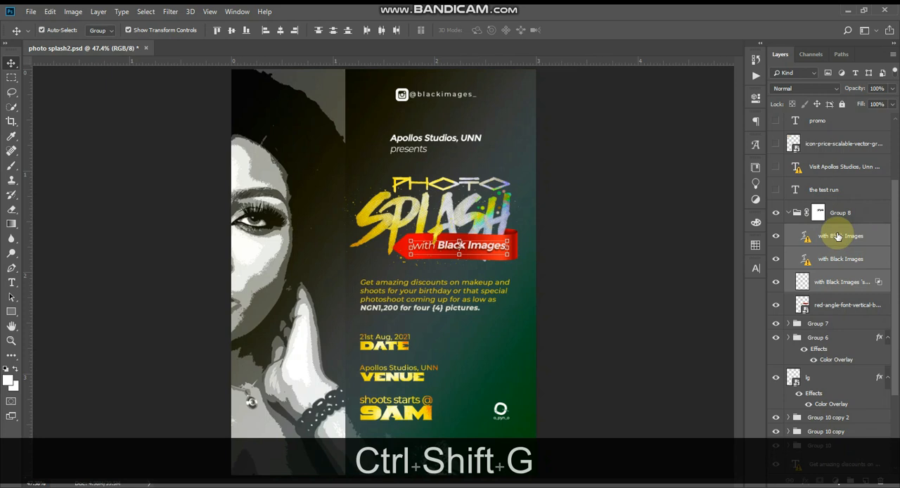
left_click(838, 214)
key("ctrl+shift+g")
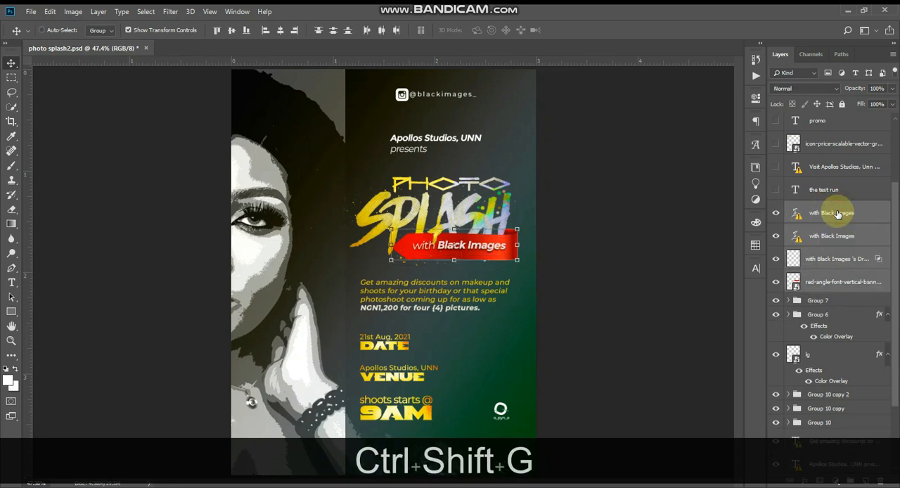
left_click(616, 271)
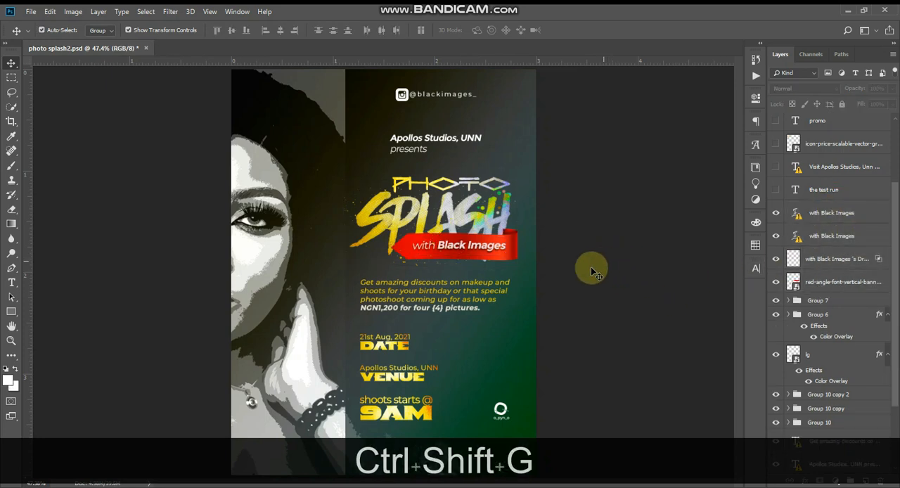
Check which font the "Photo" title text uses in the font list, leaving its formatting as it is
key("t")
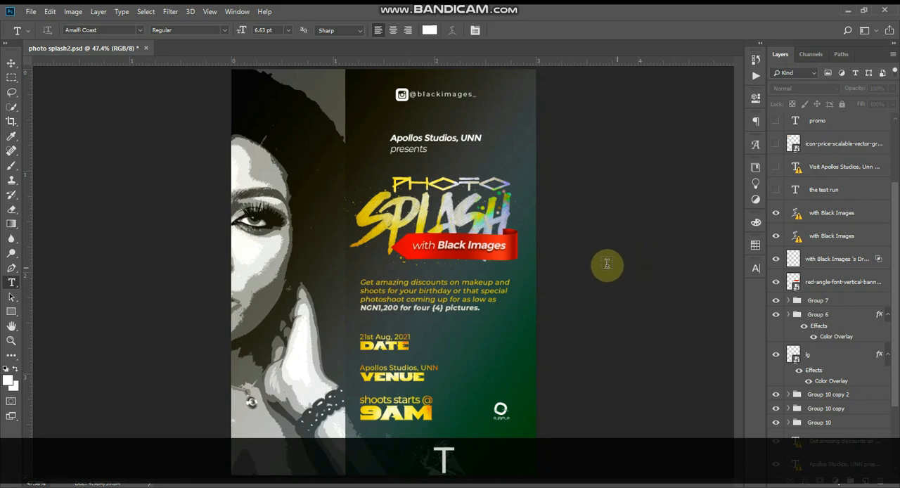
left_click(449, 177)
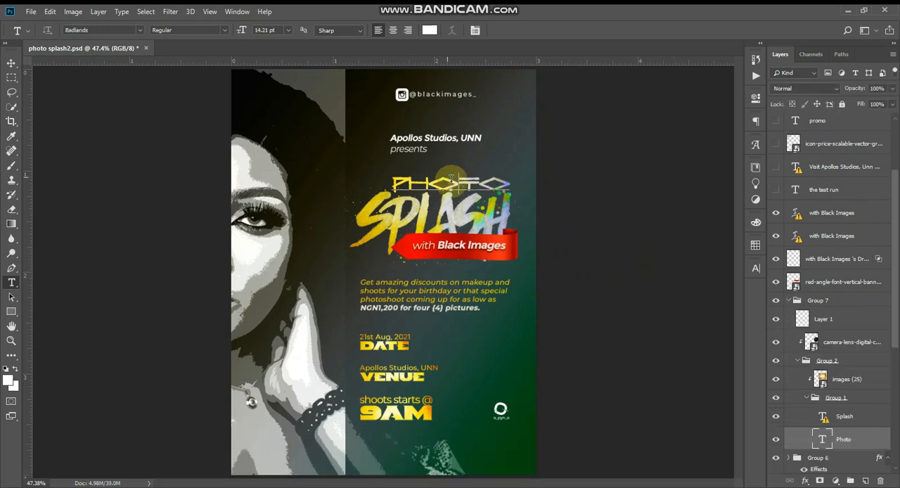
left_click(140, 30)
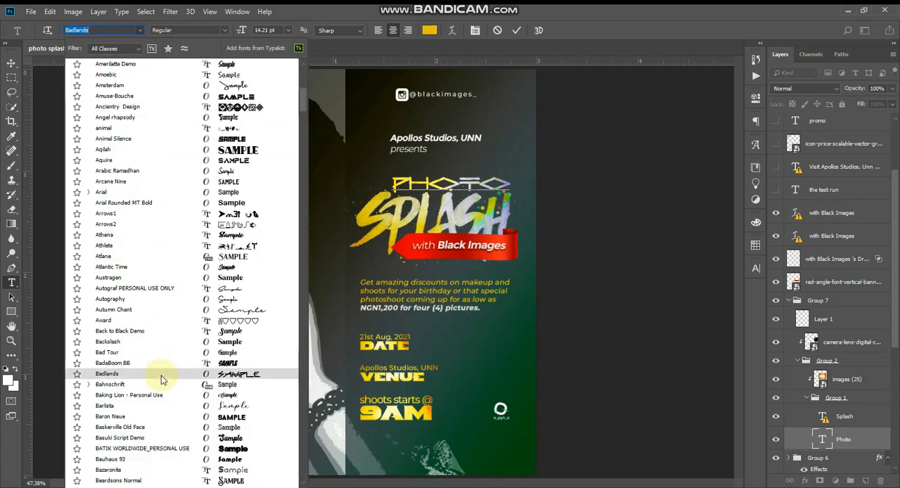
key("Escape")
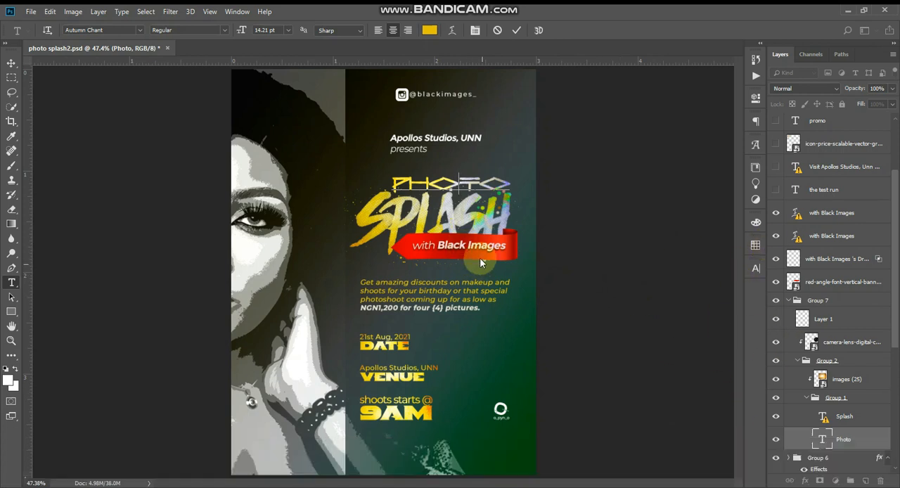
key("Escape")
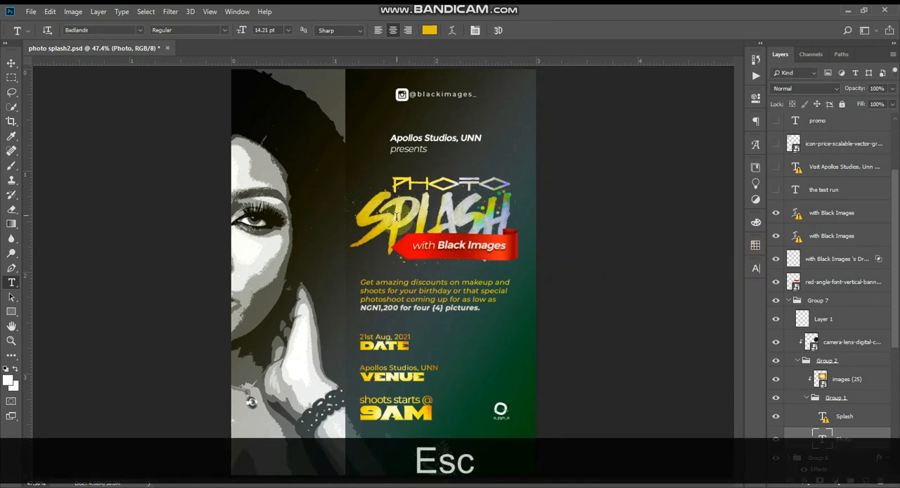
Open the "Splash" title text for editing with font substitution, undo the substitution, and select the Splash layer
key("t")
left_click(424, 218)
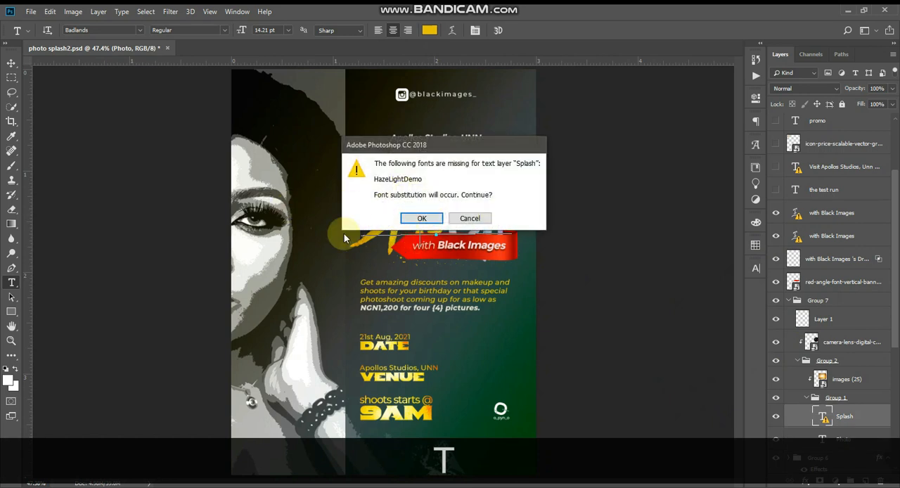
left_click(432, 221)
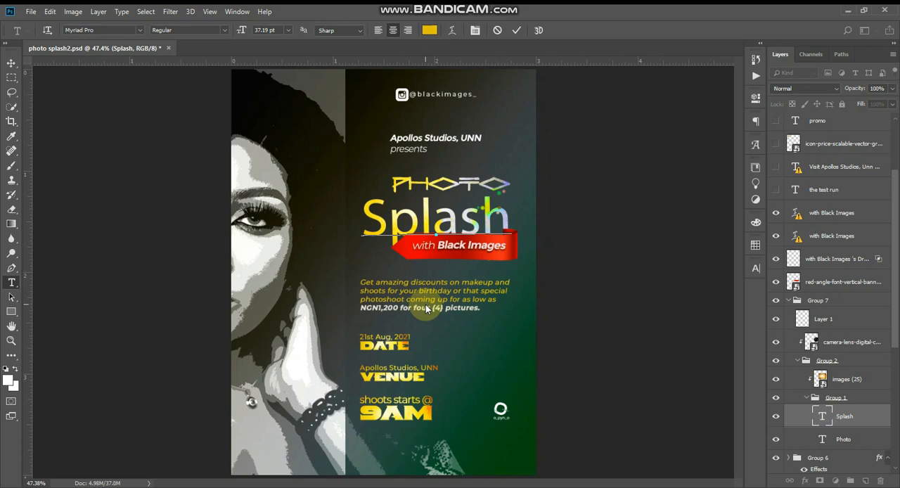
key("ctrl+z")
key("Escape")
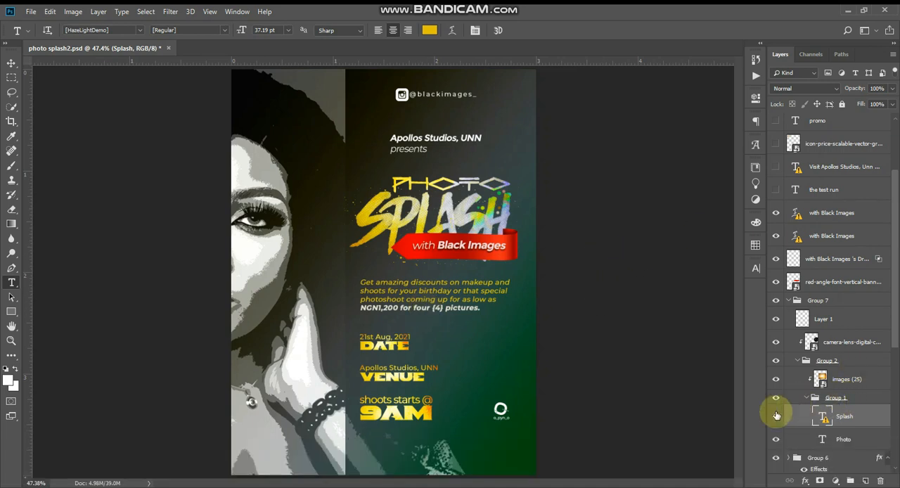
left_click(835, 421)
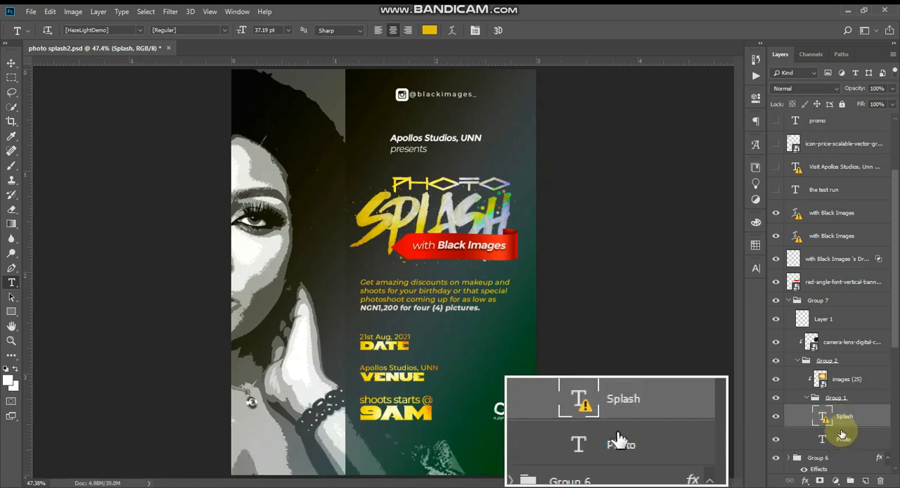
key("l")
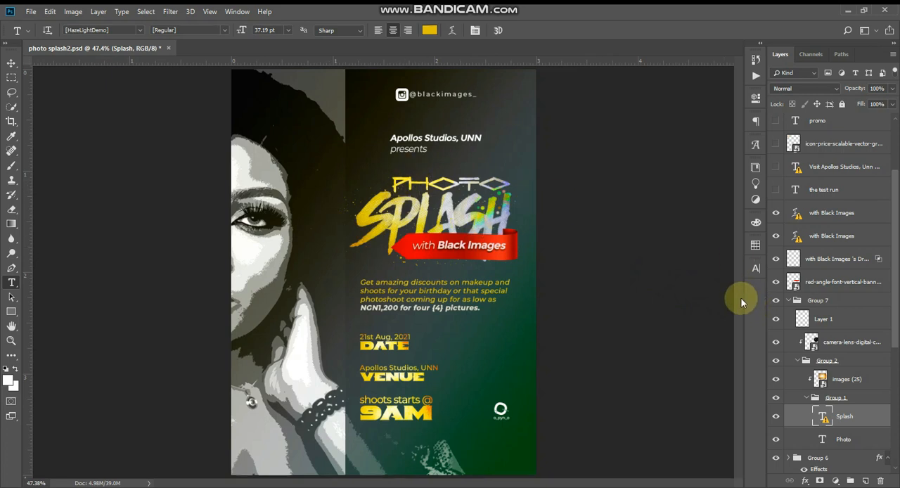
Hide and show the images (25) texture layer clipped to the title to compare its effect on the lettering
left_click(777, 379)
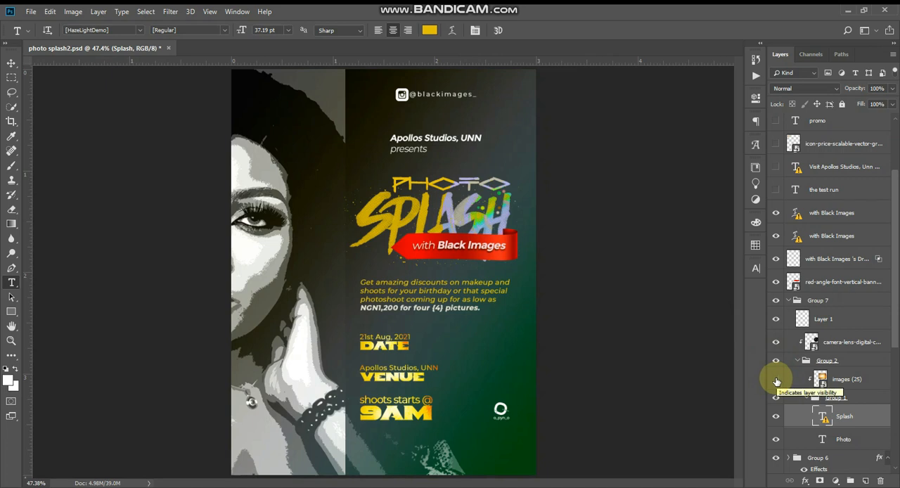
left_click(422, 222)
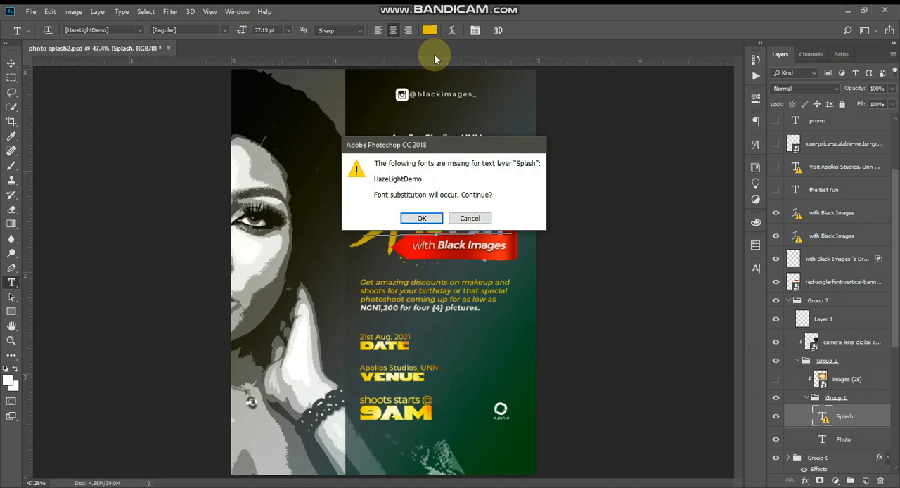
key("Escape")
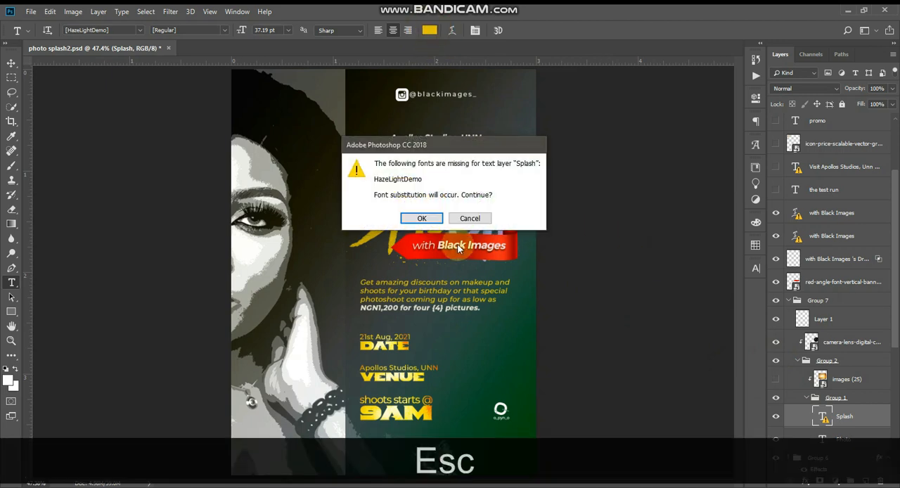
key("Escape")
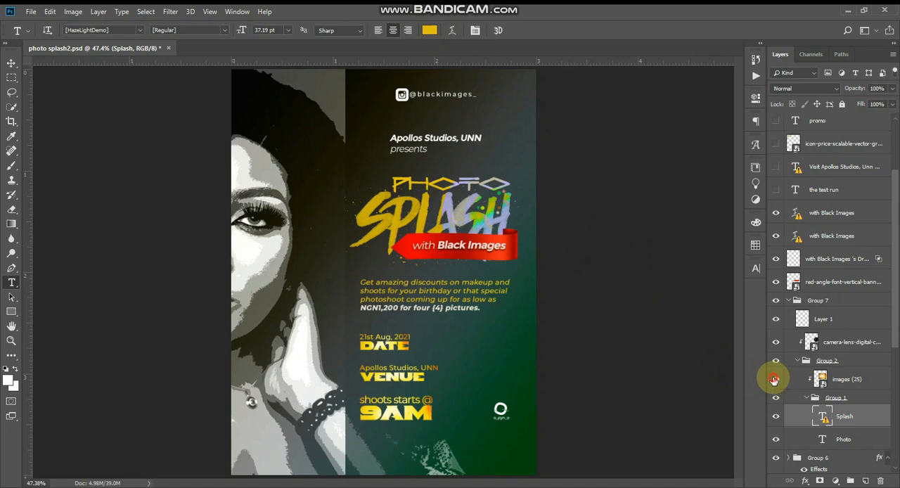
left_click(773, 379)
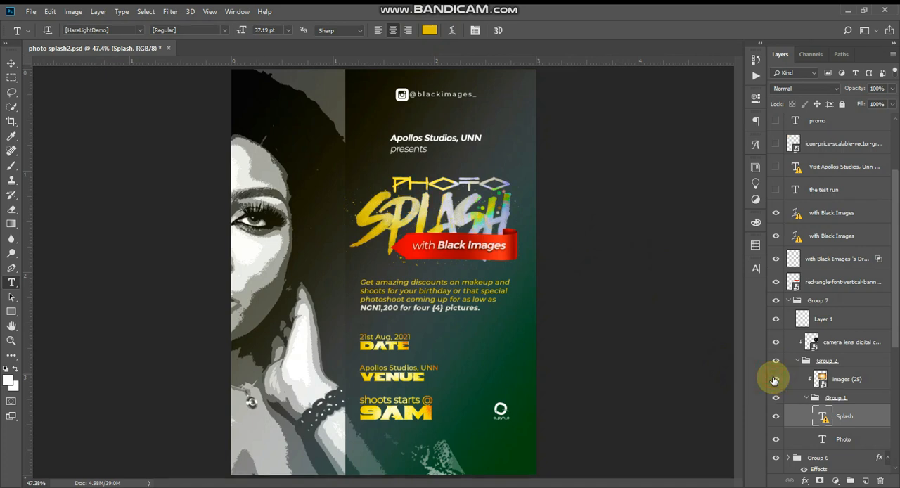
Open the contents of the images (25) smart object, view the texture fitted to the screen, and close it
left_click(820, 377)
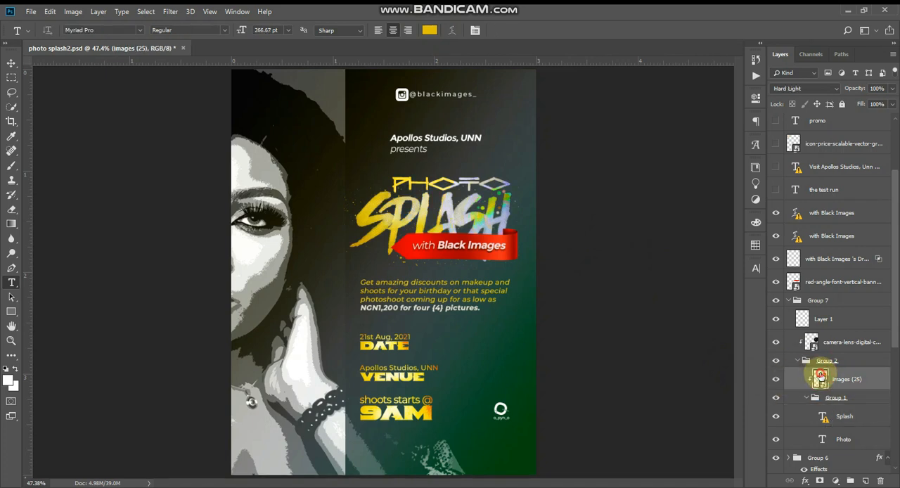
double_click(820, 378)
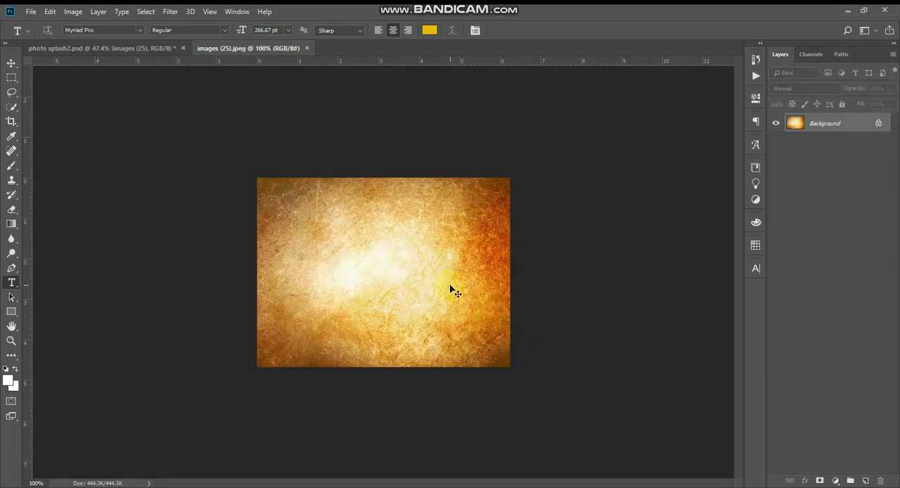
key("ctrl+0")
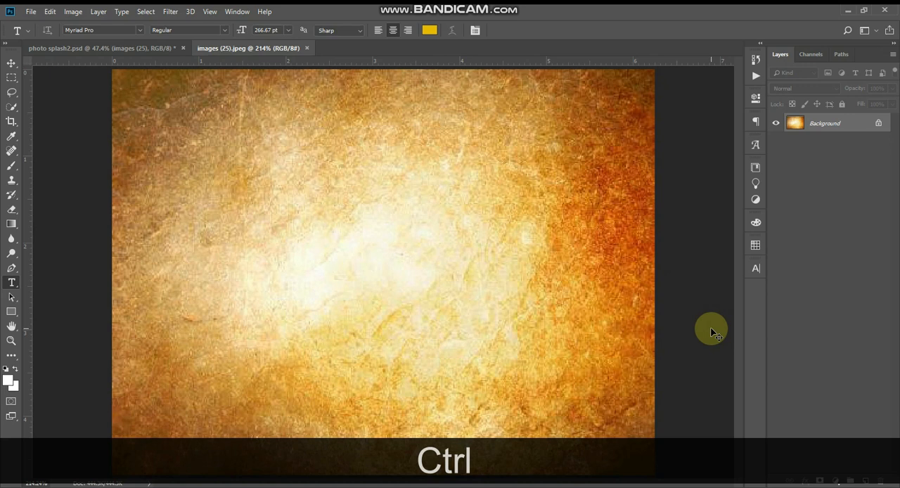
key("ctrl+w")
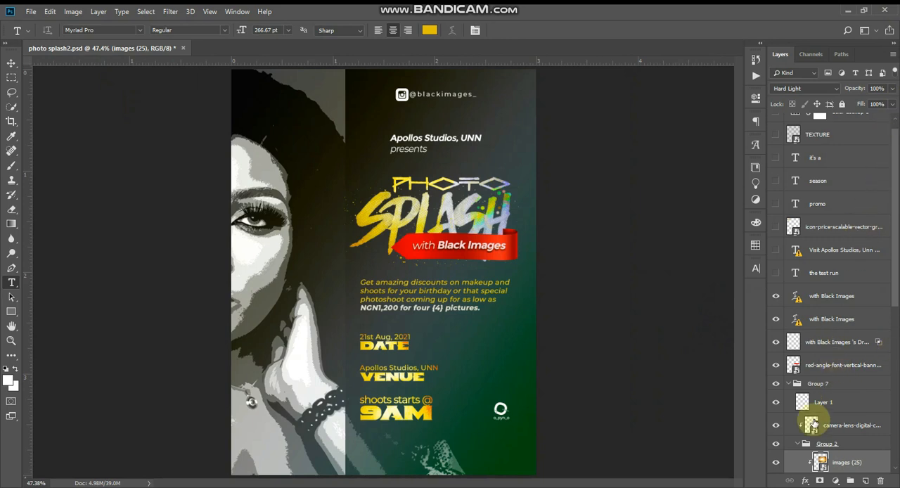
Preview blend modes from Vivid Light to Hard Mix on the images (25) layer, and set it back to Hard Light
left_click(811, 92)
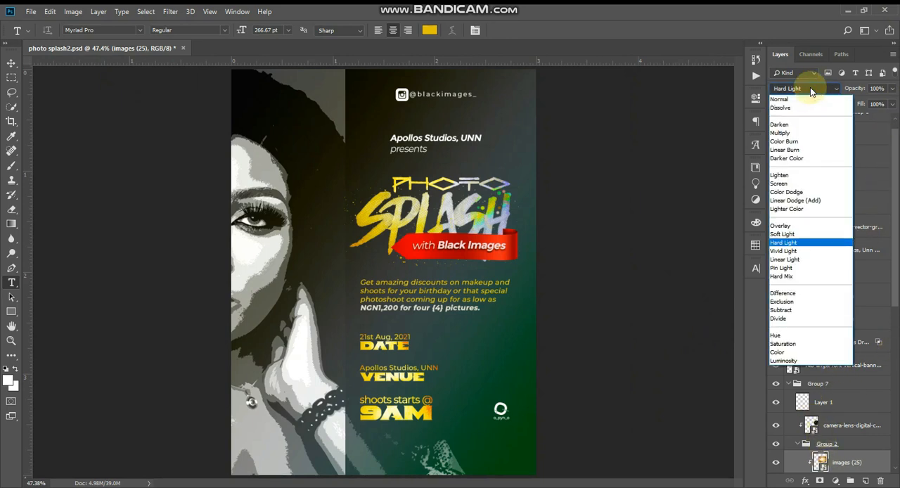
left_click(794, 243)
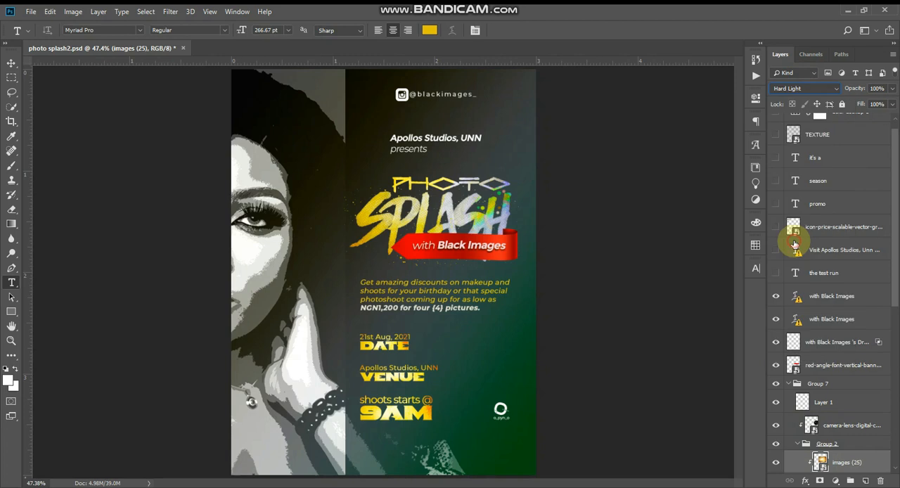
key("Down")
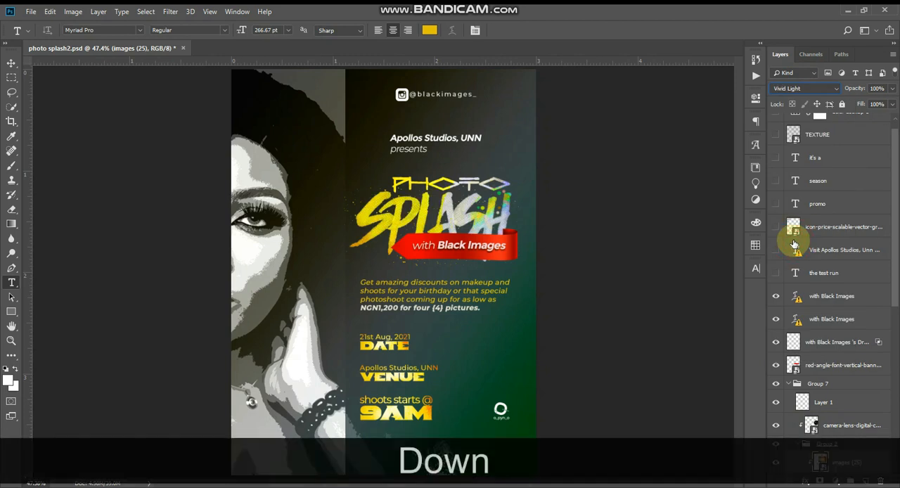
key("Down")
key("Down")
key("Down")
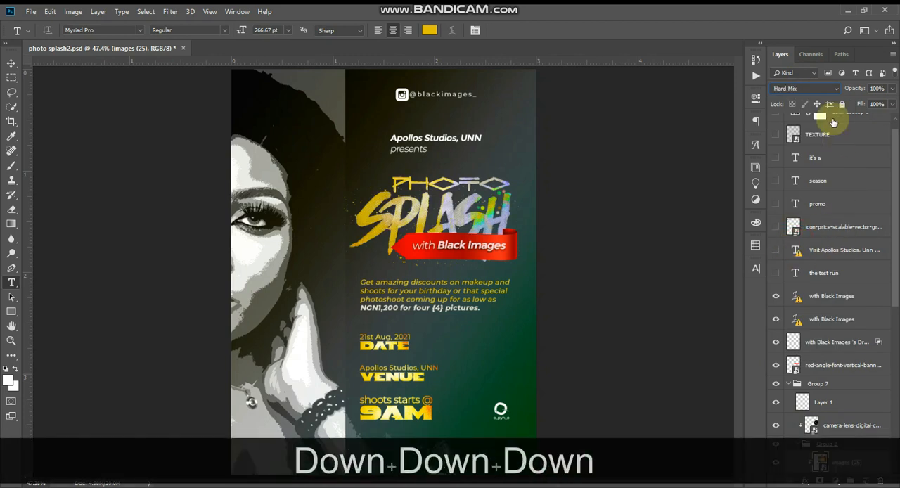
key("Up")
key("Up")
key("Up")
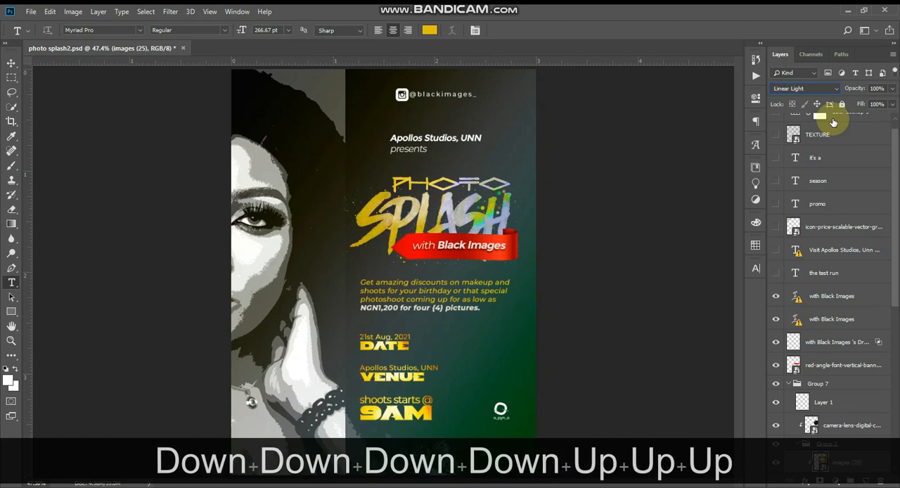
left_click(816, 87)
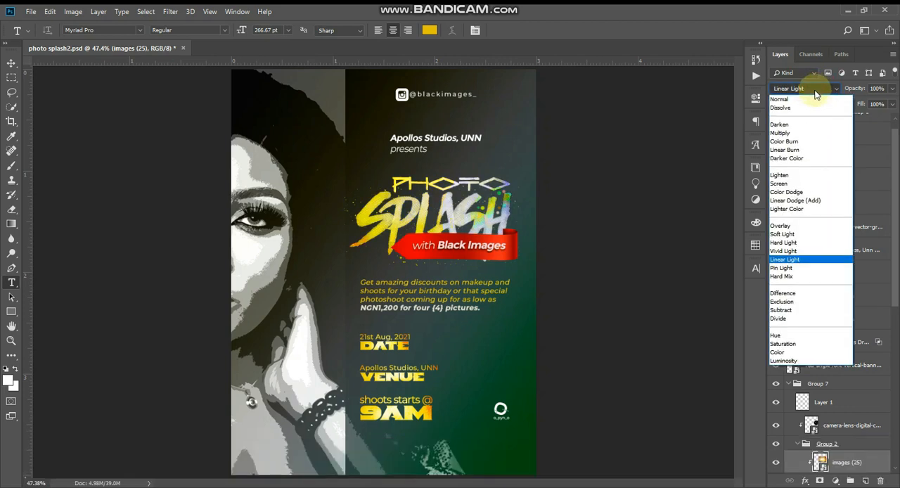
left_click(816, 243)
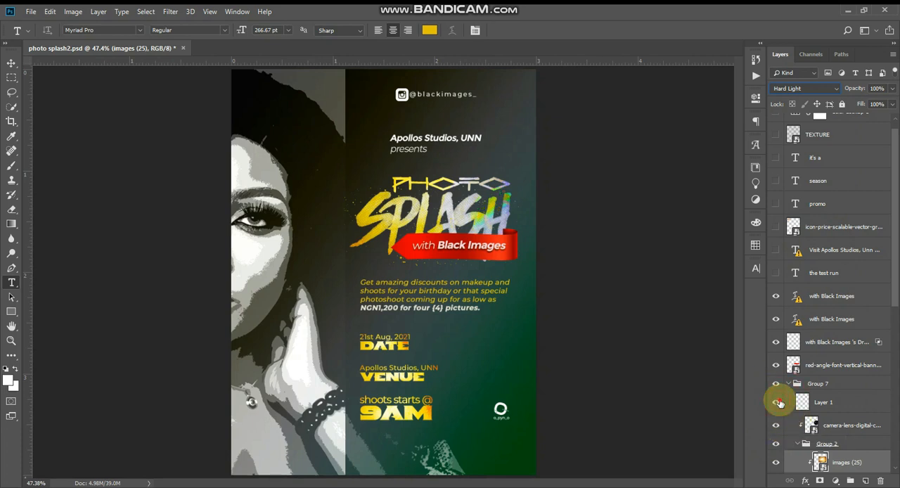
Identify Layer 1 by toggling its visibility, convert it to a smart object, and view its contents before closing them
left_click(801, 407)
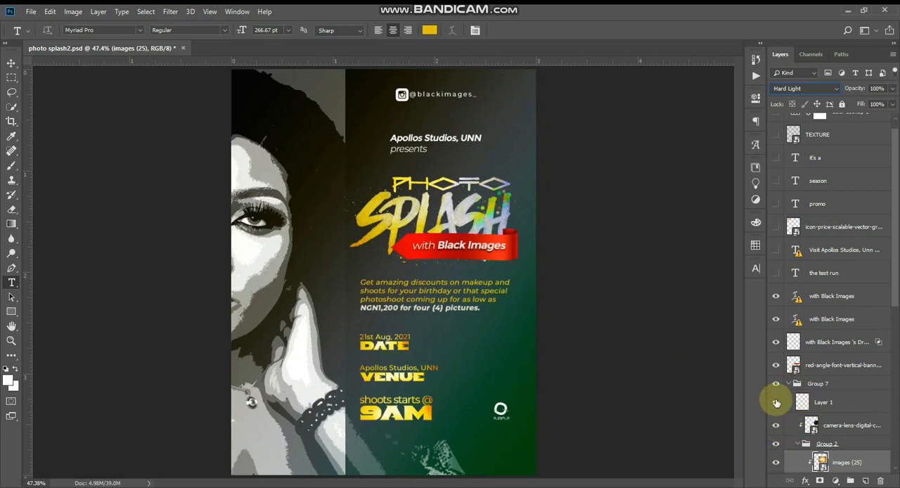
left_click(801, 402)
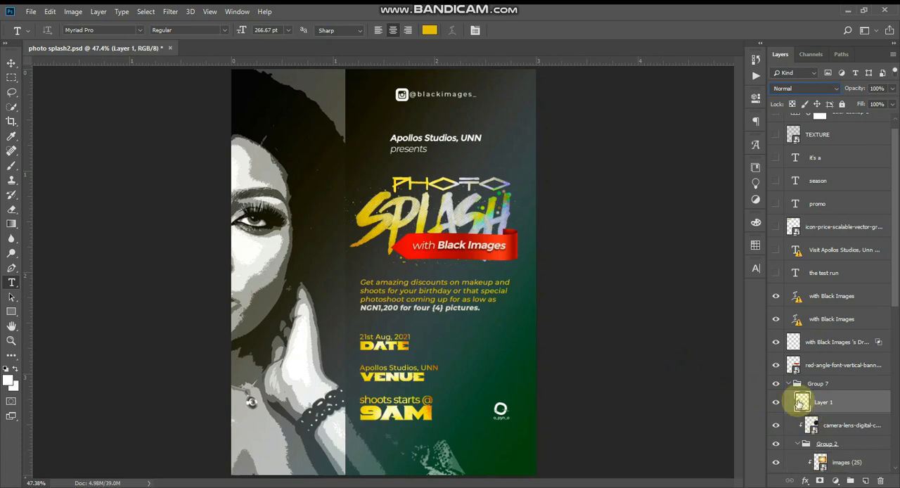
key("alt+l")
key("s")
key("s")
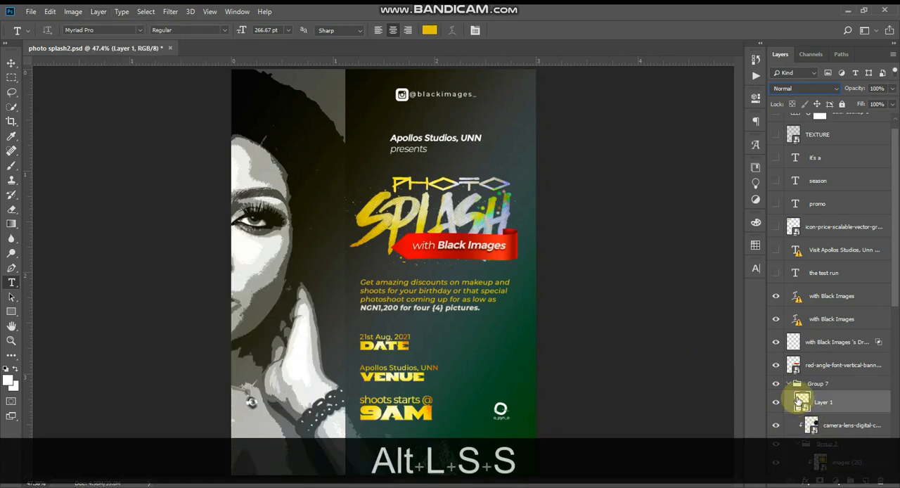
double_click(802, 402)
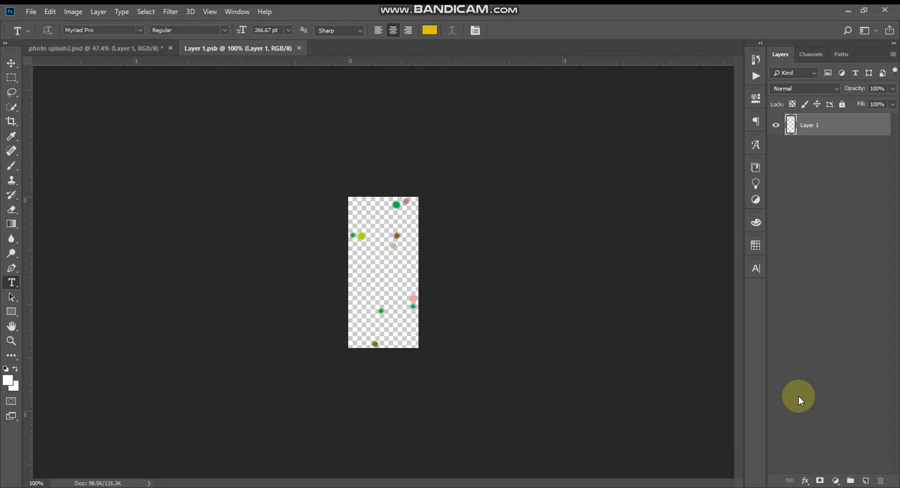
key("ctrl+w")
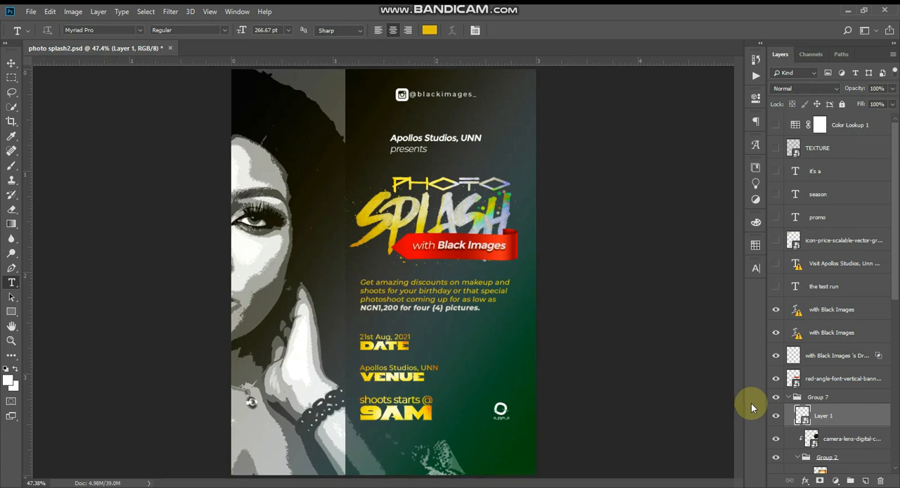
Collapse Group 7 and check the red-angle banner layer by hiding and showing it
left_click_drag(796, 408, 809, 437)
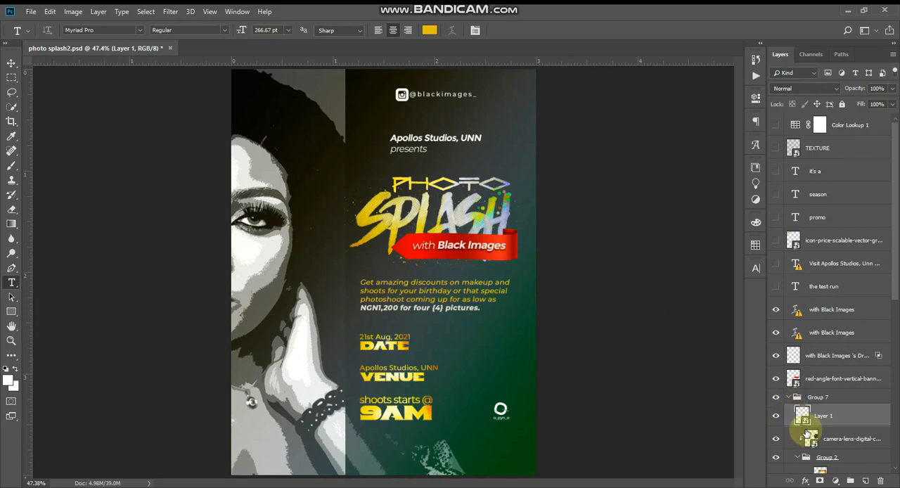
scroll(803, 442, "down", 1)
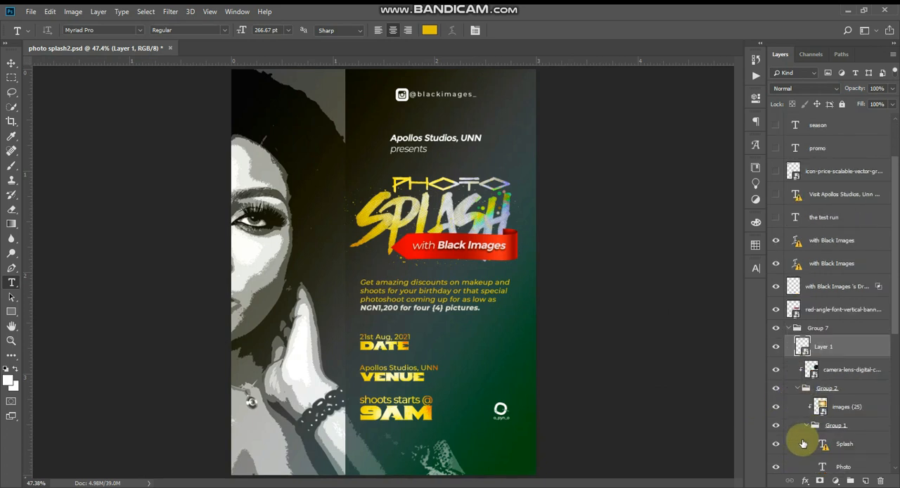
left_click(789, 329)
left_click(788, 329)
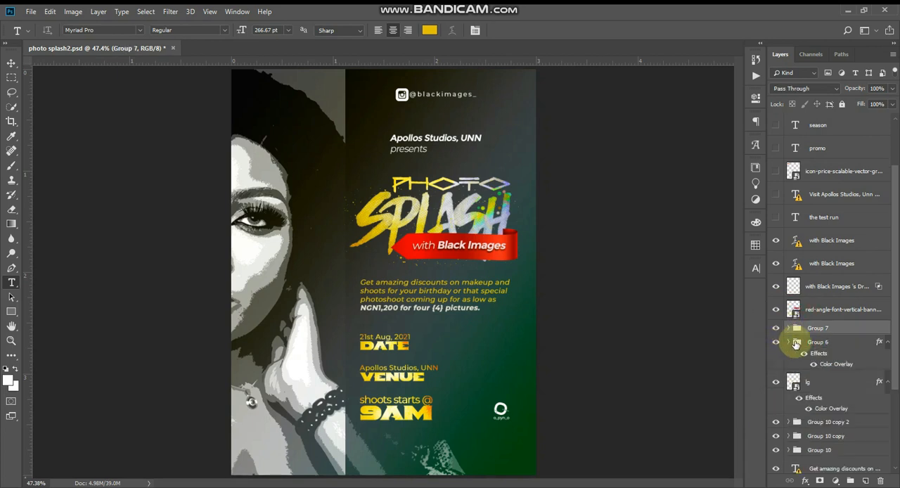
left_click(776, 309)
left_click(778, 310)
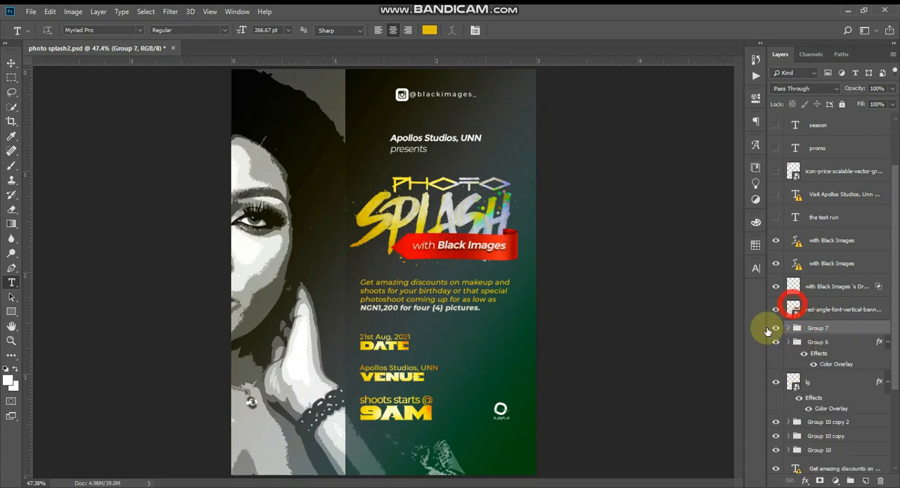
Open the contents of the red-angle banner smart object, view the original ribbon image, and close it
left_click(794, 310)
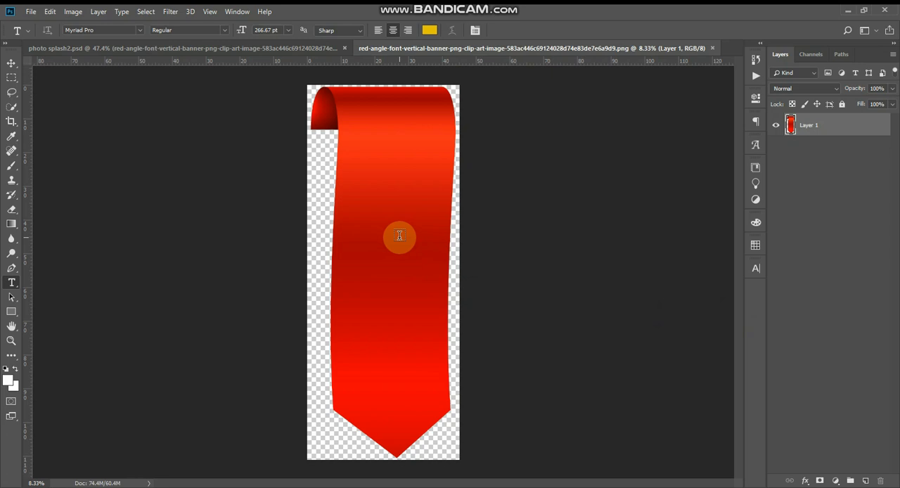
key("ctrl+w")
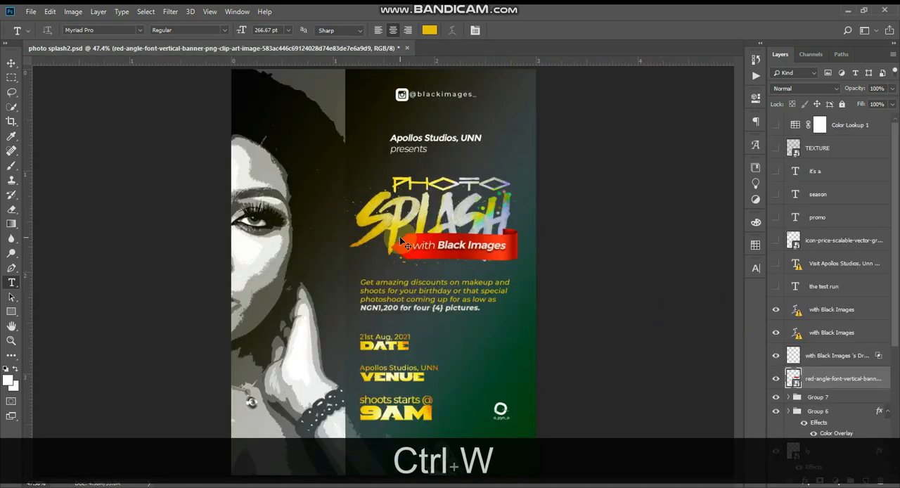
key("ctrl+alt+z")
key("ctrl+alt+z")
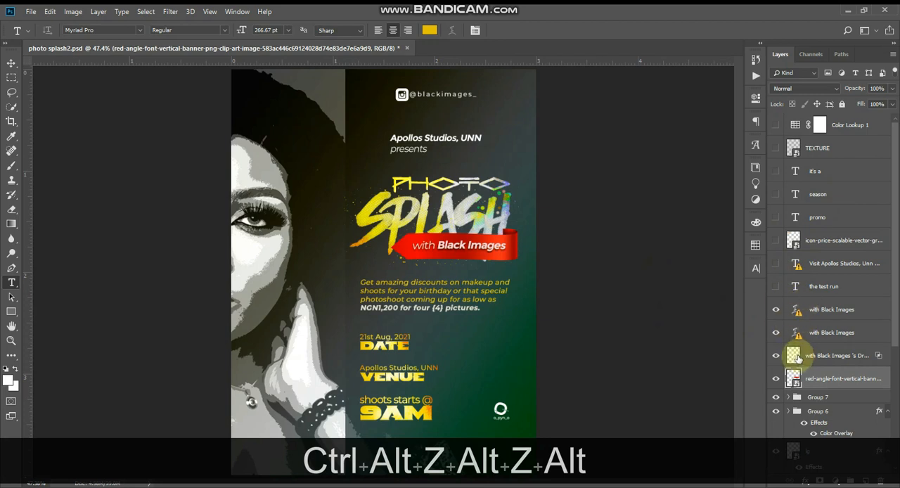
scroll(793, 352, "down", 1)
scroll(791, 333, "up", 1)
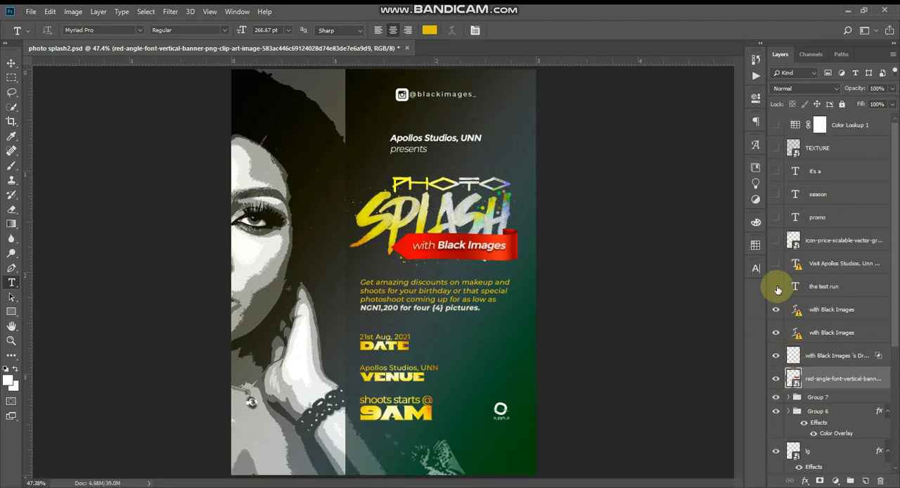
Inspect the two "with Black Images" text layers and their separate drop shadow layer, declining font substitution
left_click(494, 246)
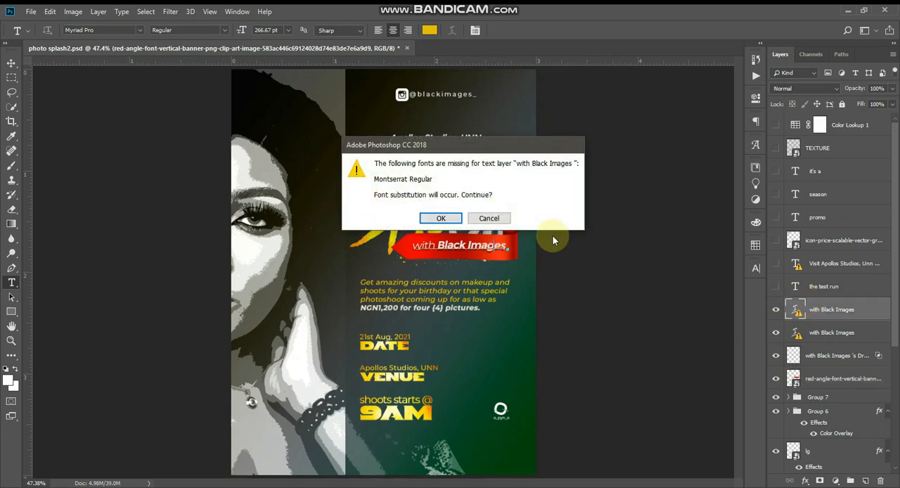
key("Escape")
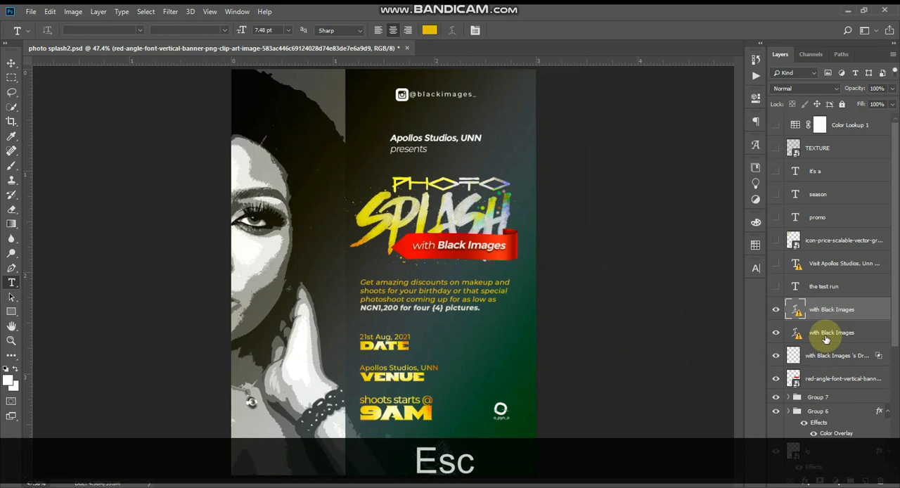
left_click(829, 332)
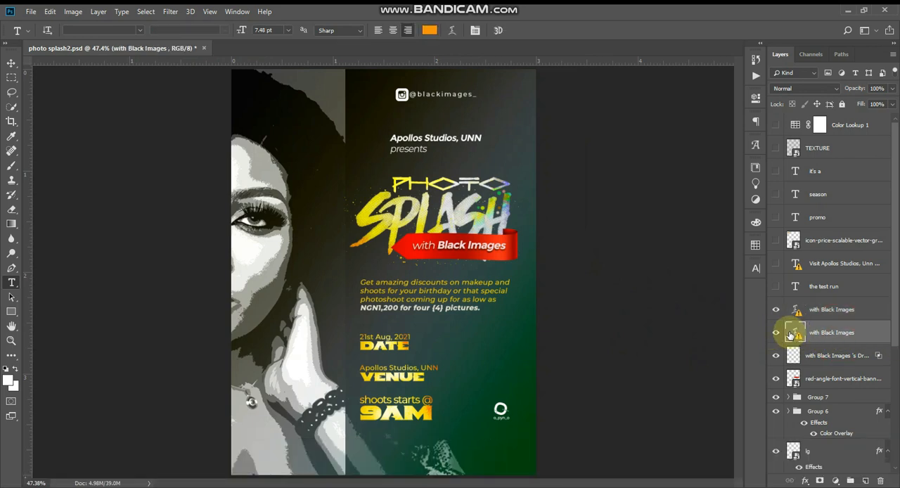
left_click(822, 314)
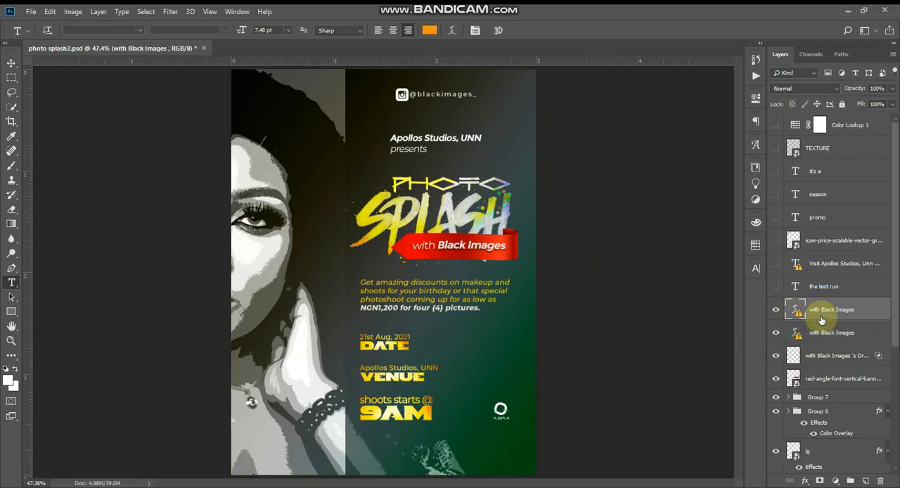
left_click(824, 357)
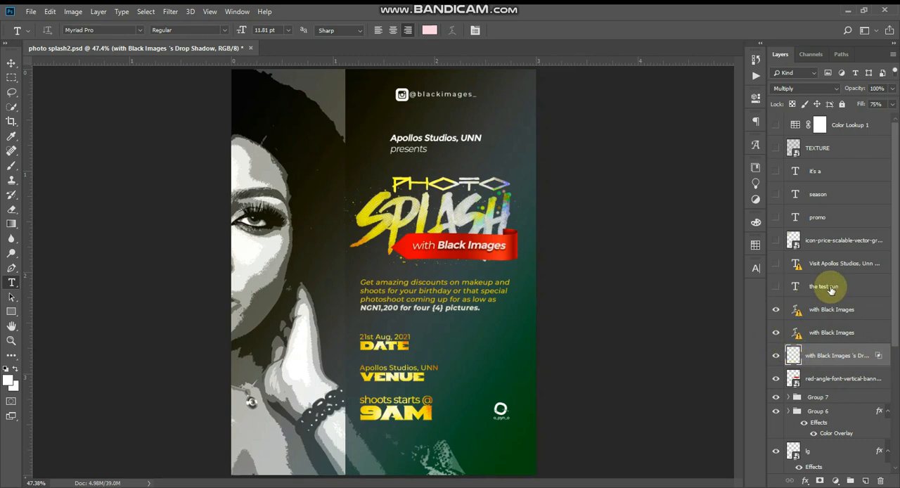
Show the price tag layer with its "it's a", "promo" and "season" texts, and check the tag up close
left_click(776, 241)
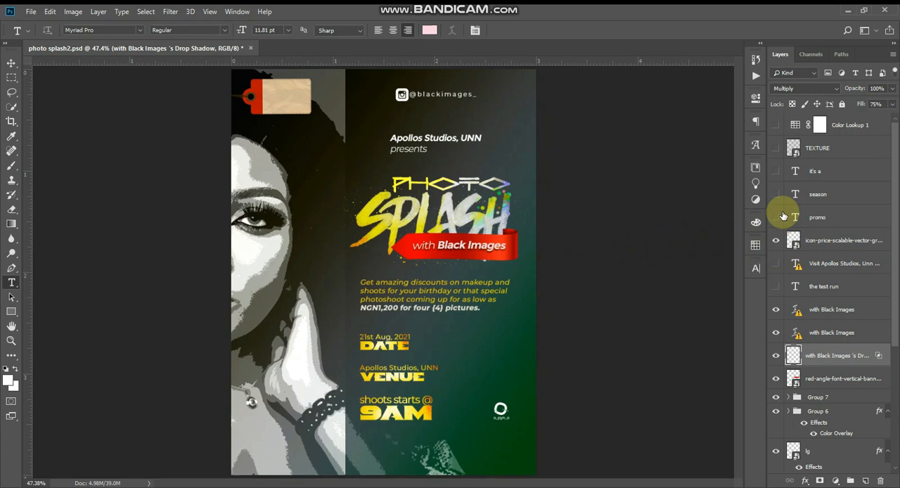
left_click(776, 171)
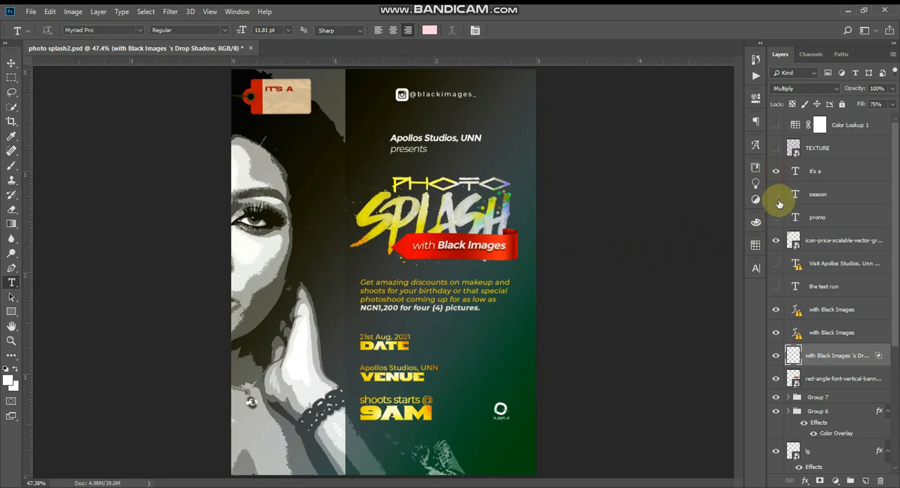
left_click(776, 216)
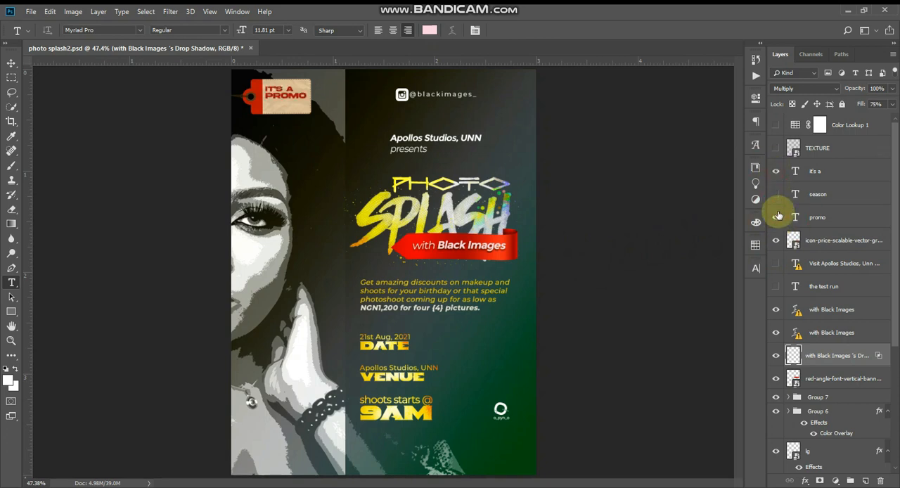
left_click(777, 194)
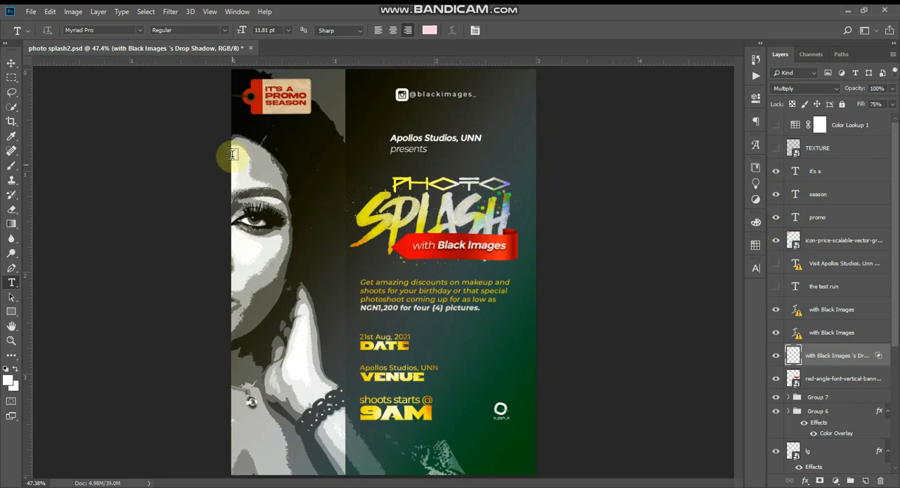
left_click(281, 118, "ctrl")
left_click(280, 119, "ctrl")
left_click(280, 119, "ctrl")
left_click_drag(279, 115, 330, 241)
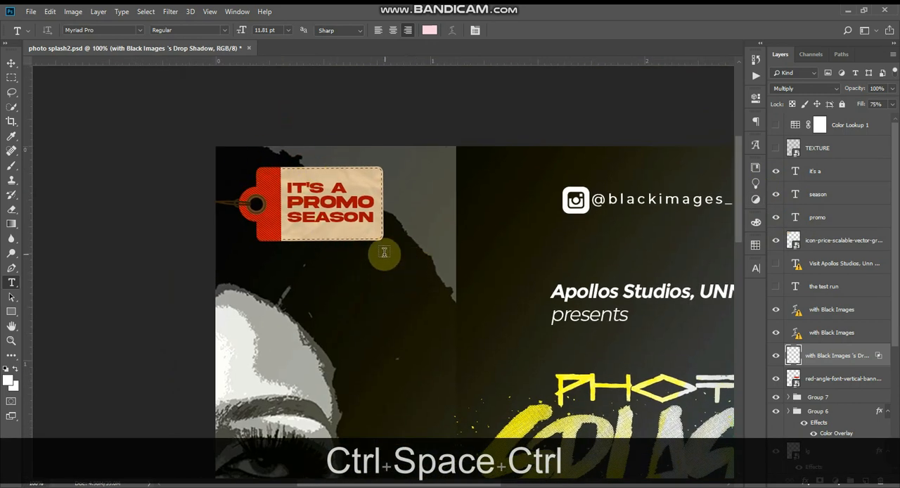
key("ctrl+0")
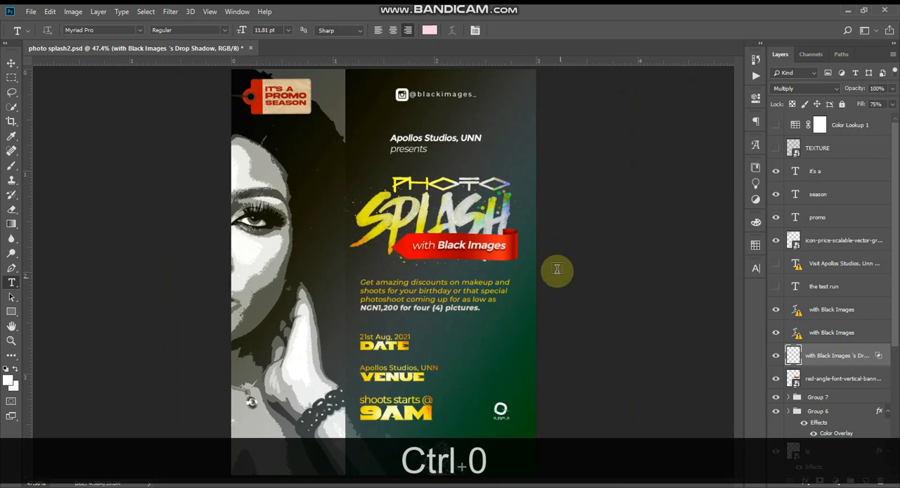
Show the TEXTURE layer over the flyer, and view its smart object contents before closing them
left_click(775, 148)
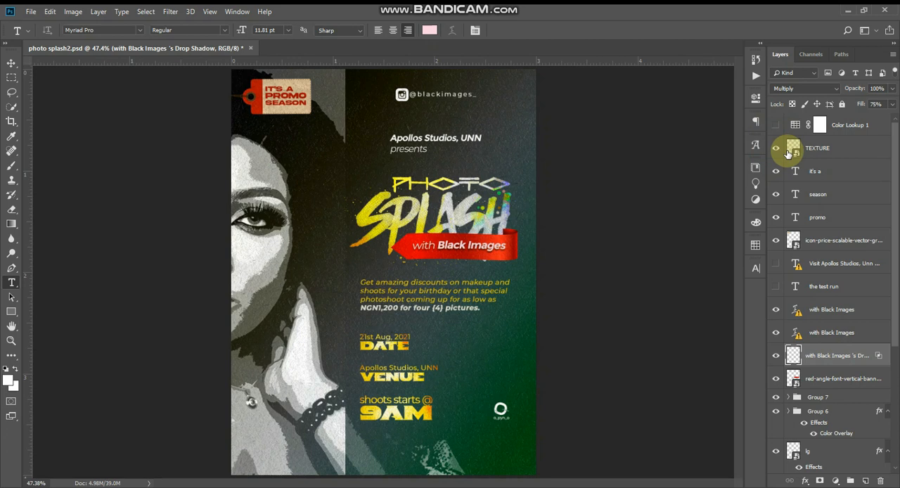
left_click(788, 151)
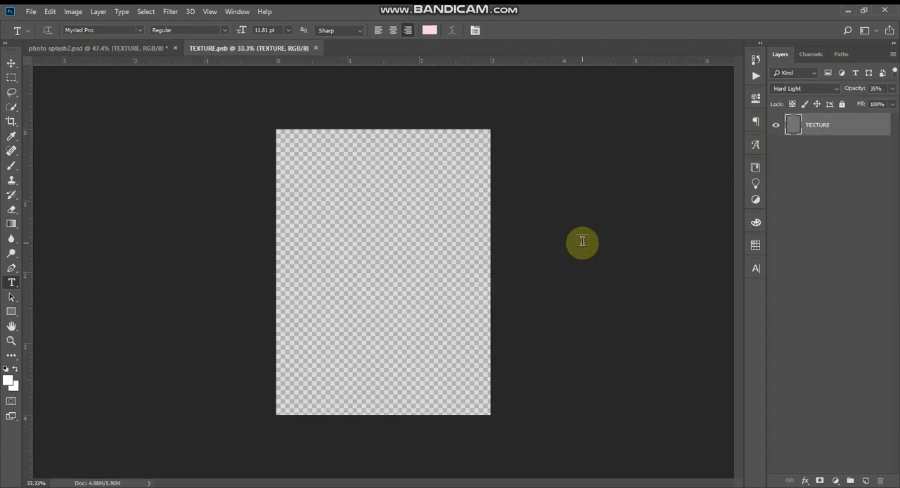
key("ctrl+w")
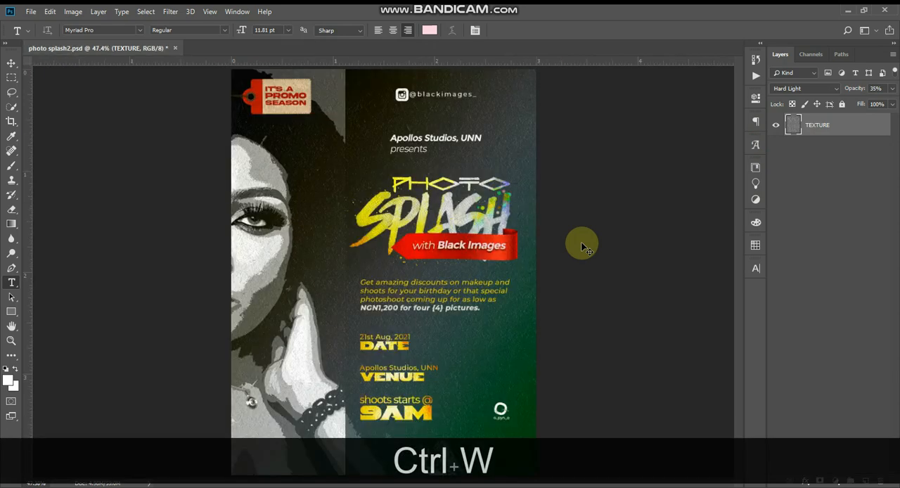
Preview the TEXTURE layer with Normal blending, undo back to Hard Light, and look through the available blend modes
left_click(804, 88)
left_click(808, 101)
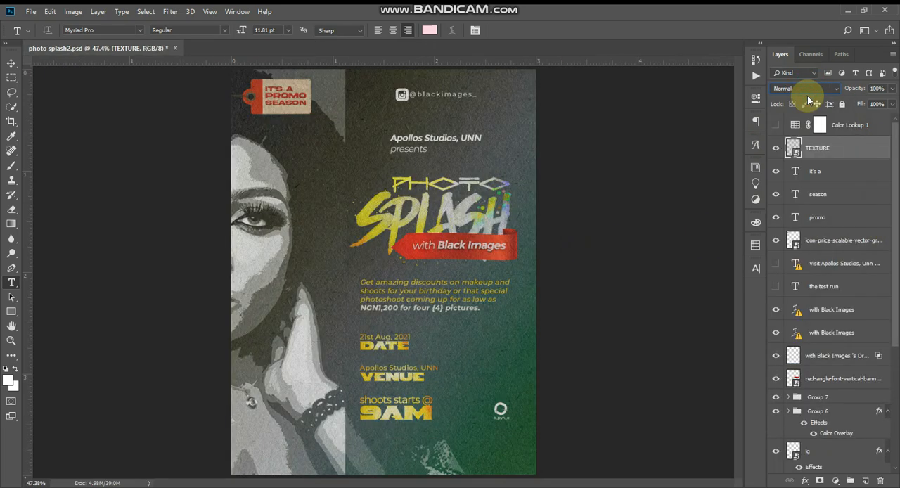
key("ctrl+z")
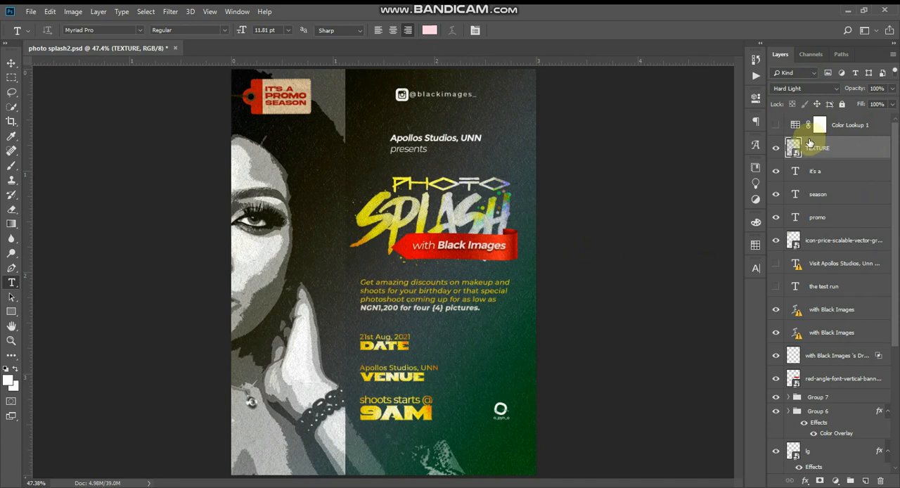
left_click(814, 94)
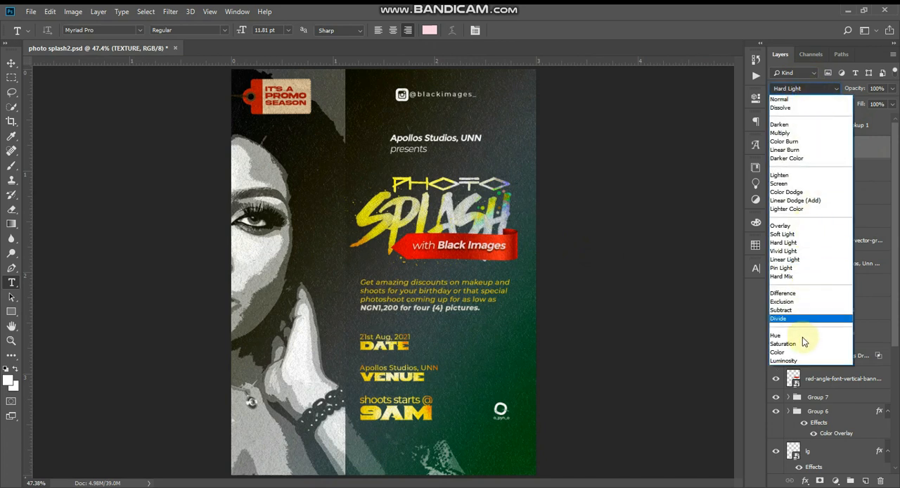
left_click(672, 201)
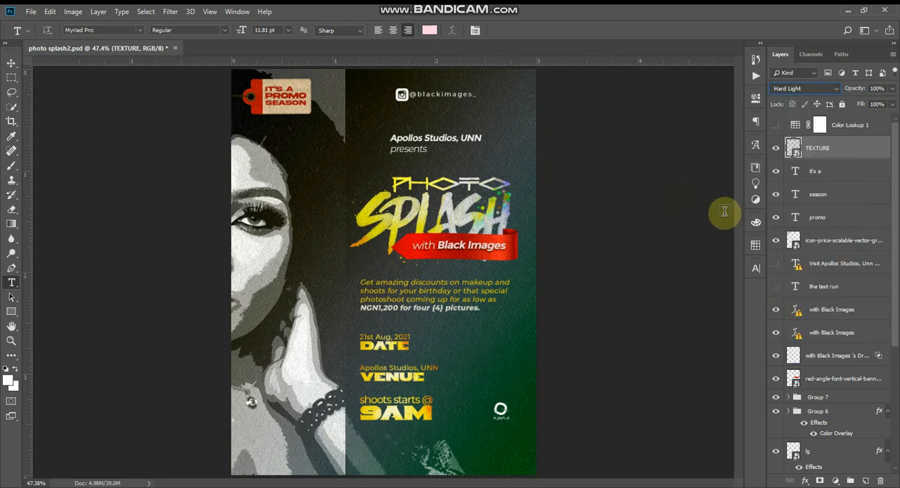
Show the Color Lookup 1 adjustment, the "Visit Apollos Studios" contact text and "the test run" text layers
left_click(776, 125)
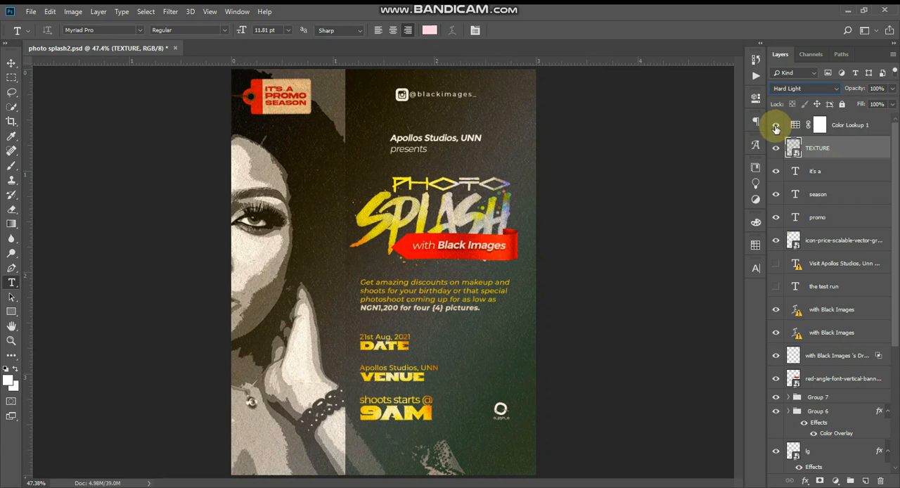
left_click(775, 265)
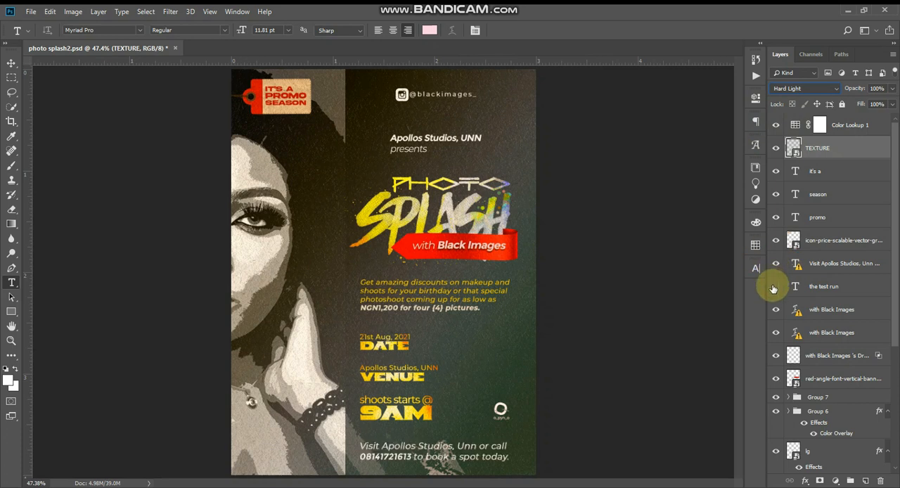
left_click(775, 287)
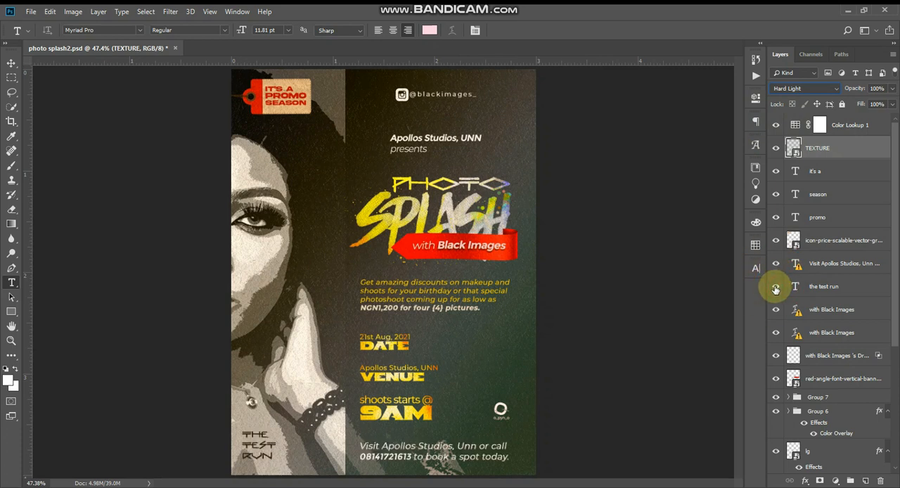
Check the font of "the test run" text layer and examine the Color Lookup 1 adjustment layer
left_click(816, 287)
key("v")
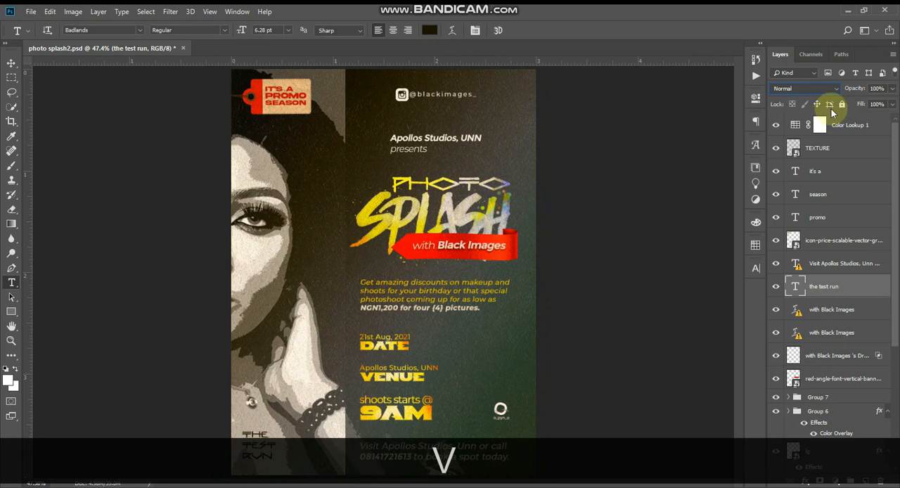
left_click(796, 125)
left_click(796, 124)
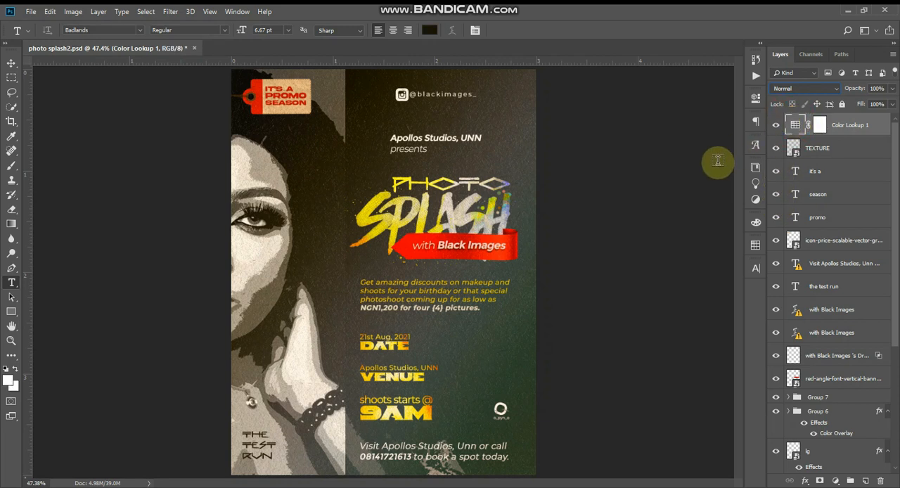
key("v")
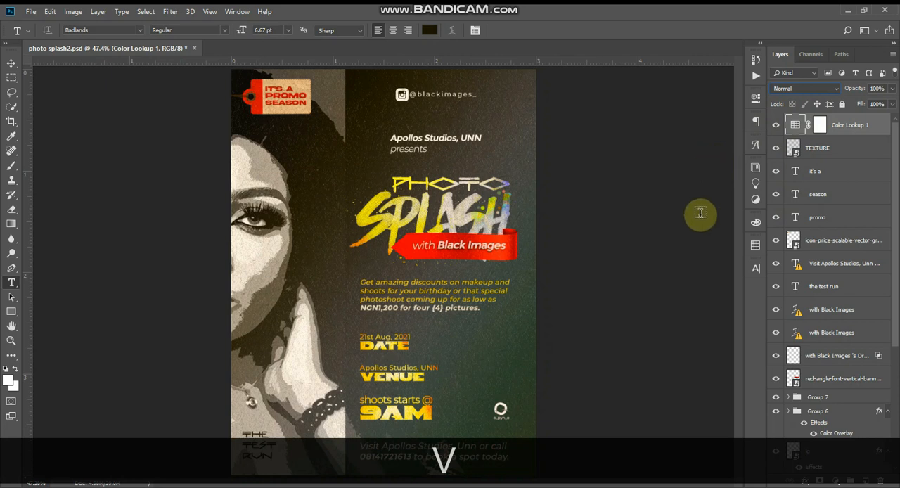
Activate the Move tool and display the finished flyer in full screen mode
left_click(11, 64)
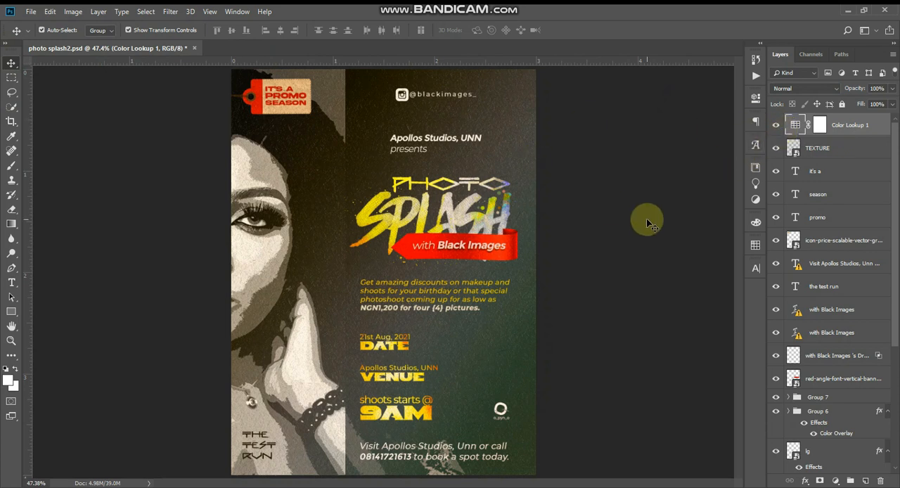
key("f")
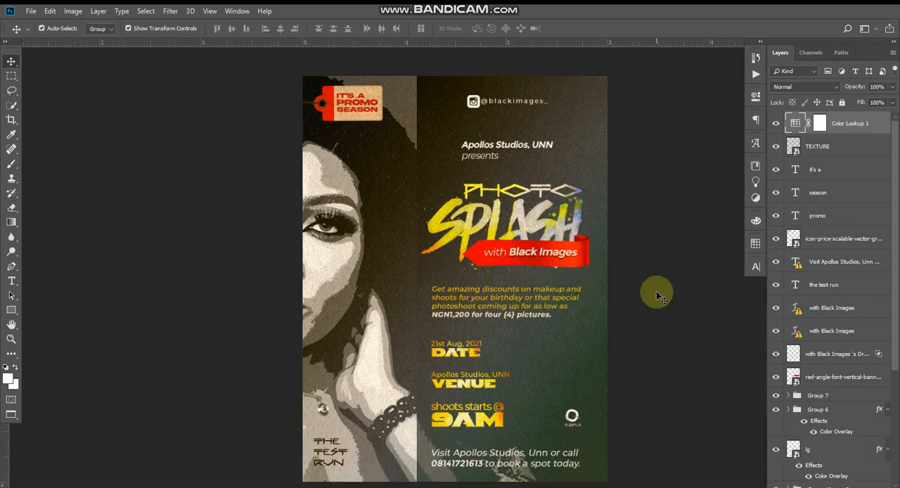
key("f")
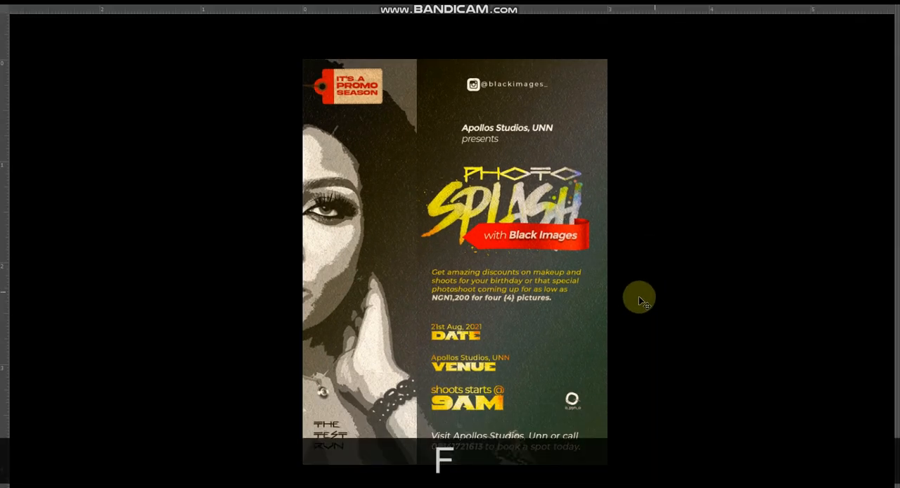